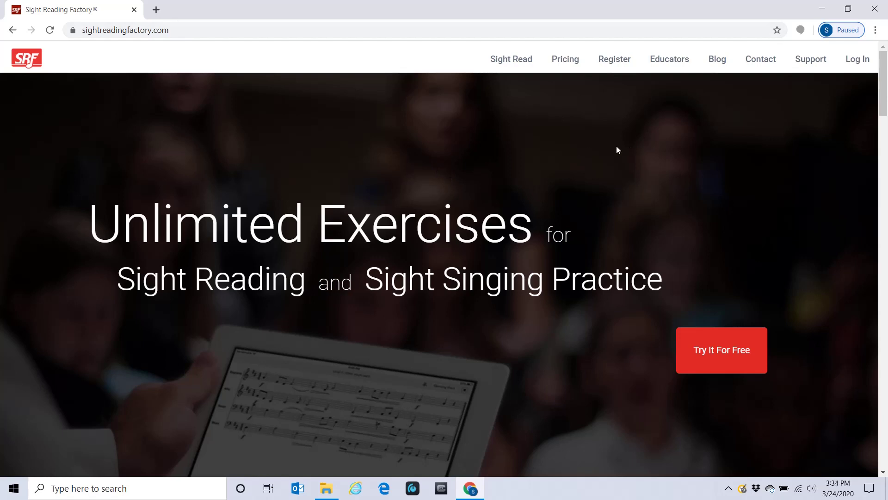
# Open the Sight Reading Factory Sign Up page from Register in the top navigation.
pyautogui.click(615, 59)
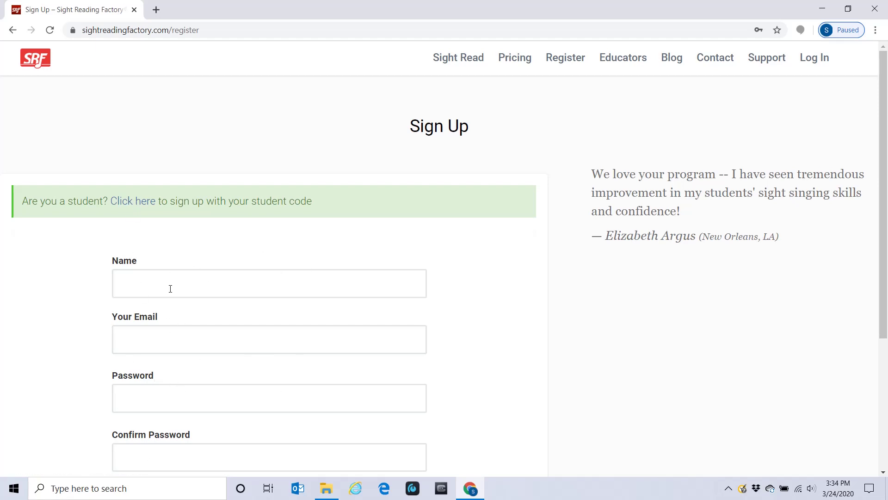
# Switch to student-code sign-up, fill in the saved student code, and redeem it.
pyautogui.click(145, 205)
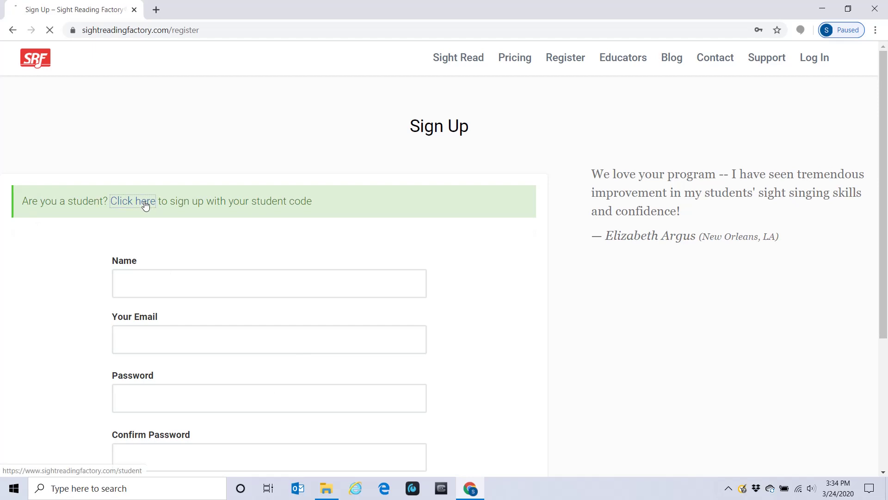
pyautogui.click(394, 253)
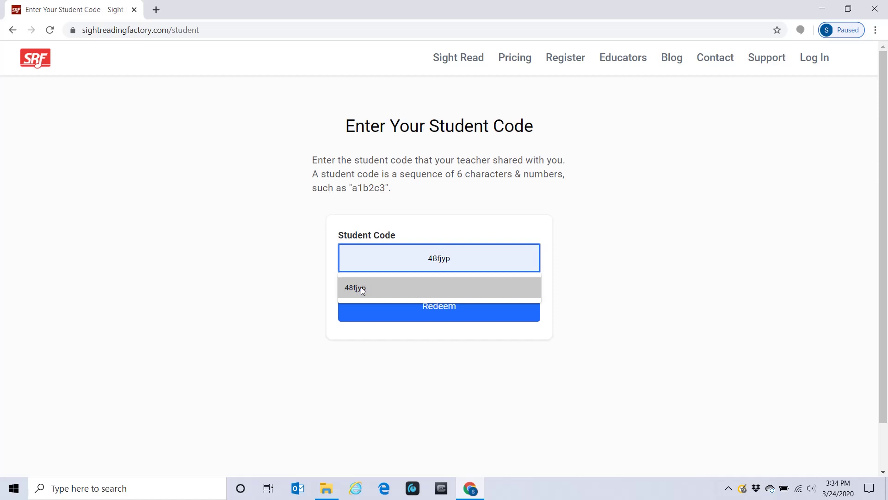
pyautogui.click(363, 286)
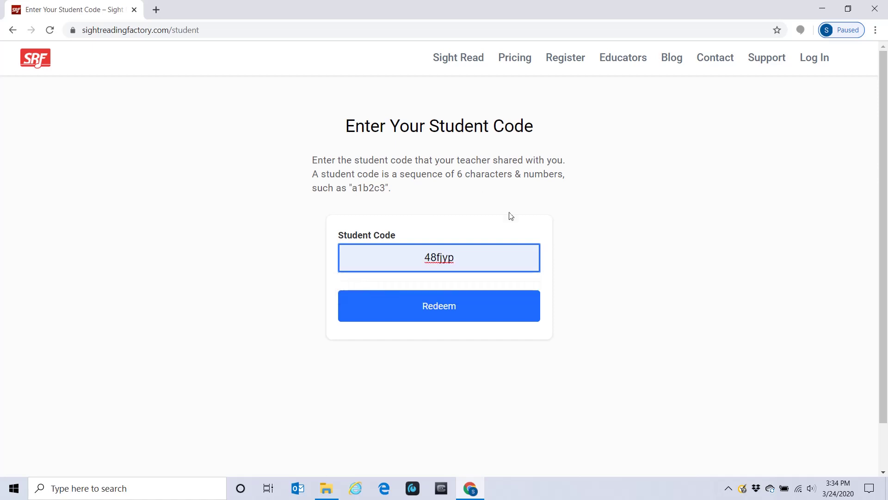
pyautogui.click(468, 309)
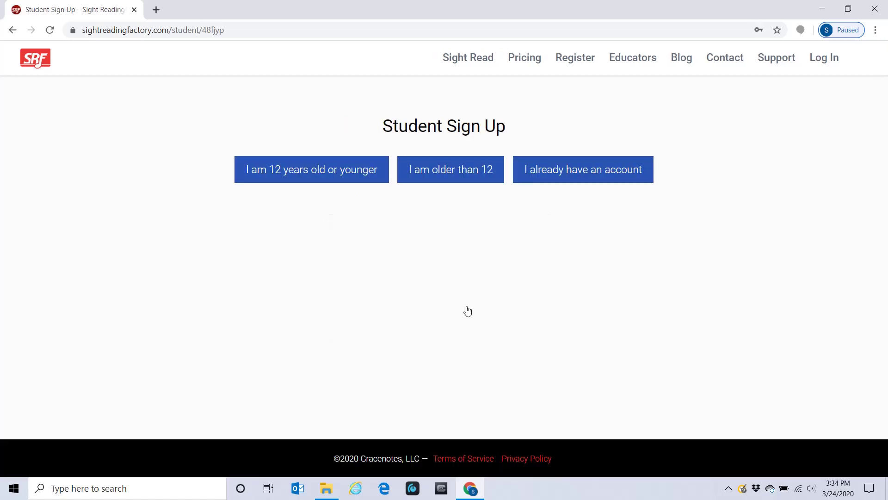
# Choose the older-than-12 sign-up form and agree to the Terms of Service and Privacy Policy.
pyautogui.click(469, 173)
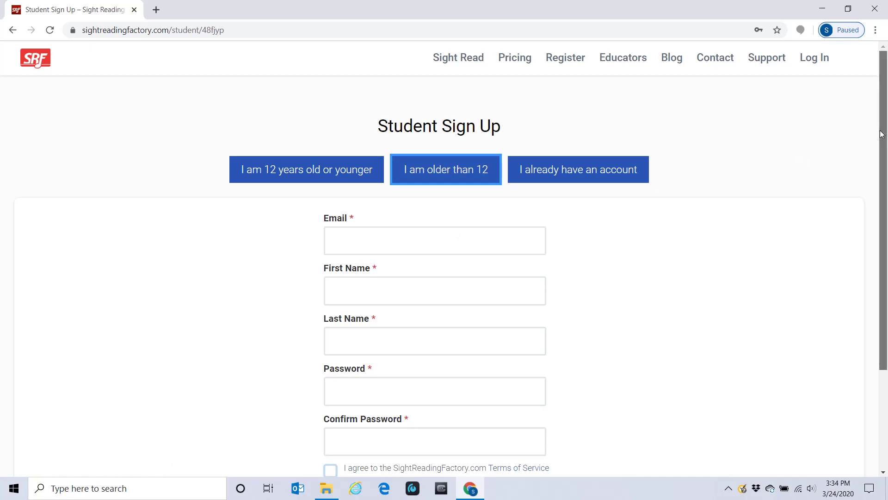
pyautogui.moveTo(883, 157); pyautogui.dragTo(886, 217)
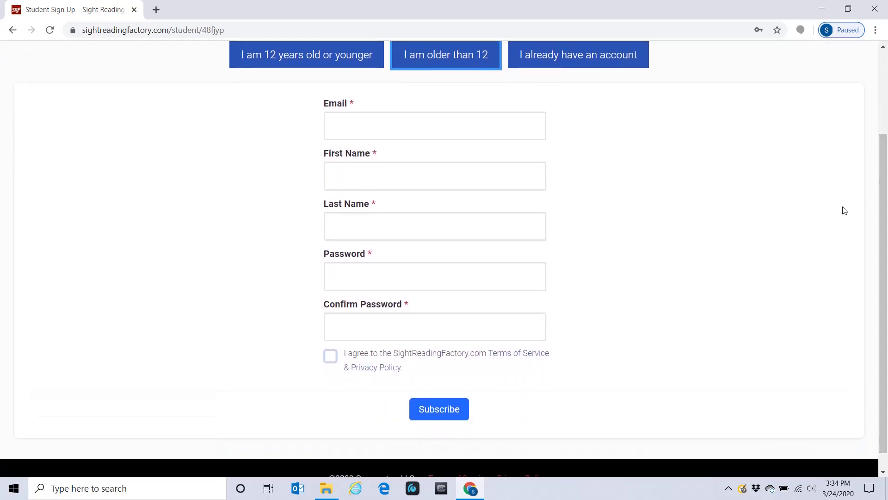
pyautogui.click(447, 126)
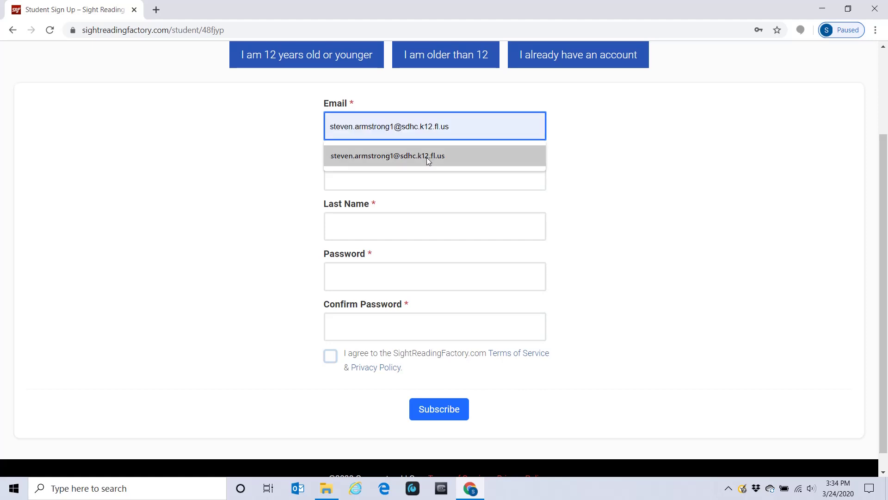
pyautogui.click(259, 180)
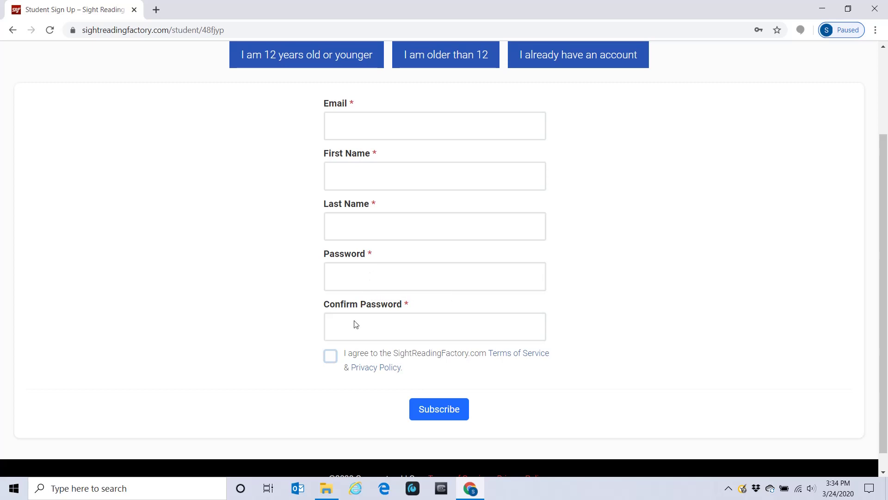
pyautogui.click(330, 363)
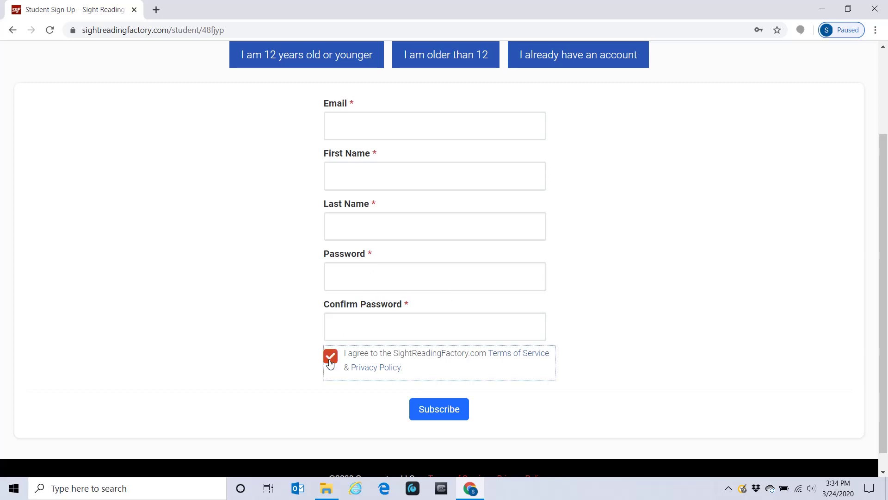
# Switch to existing-account login, replace the prefilled username with the student's email, enter the password, and log in.
pyautogui.click(607, 57)
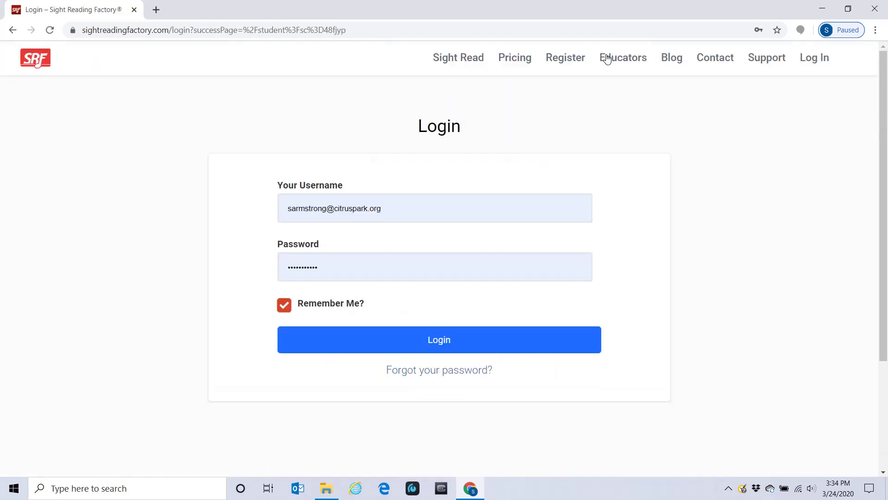
pyautogui.click(393, 208)
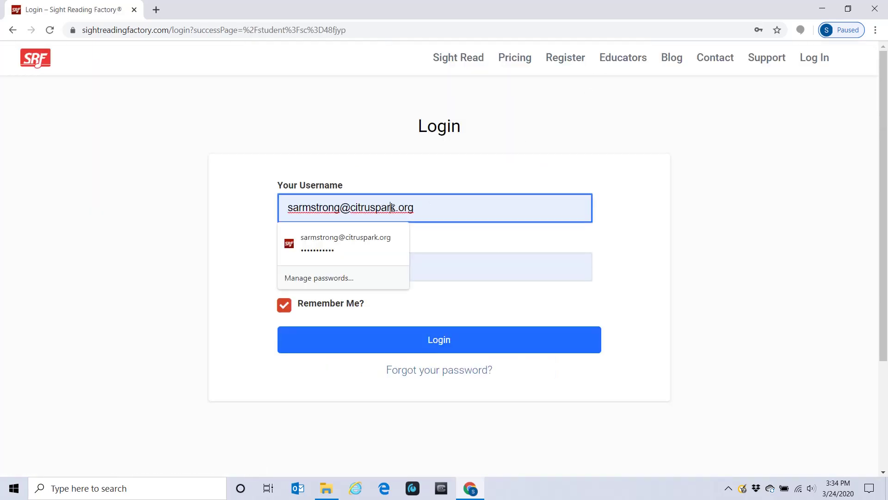
pyautogui.click(421, 208)
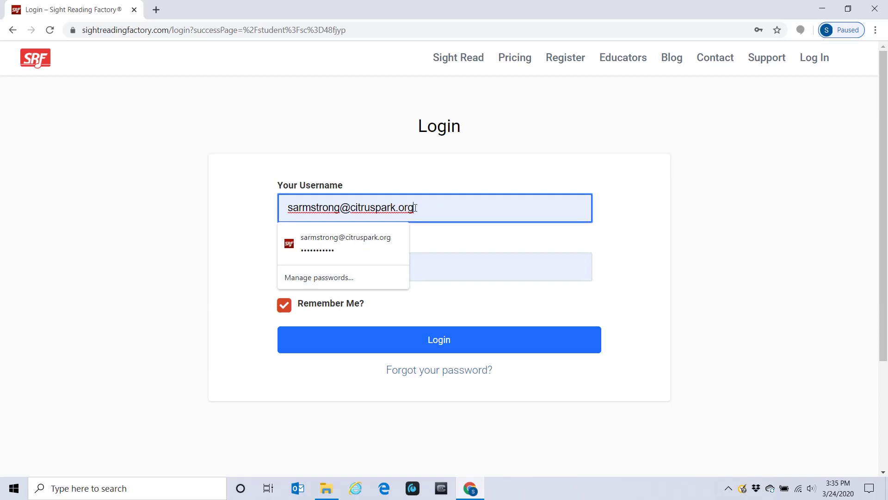
pyautogui.moveTo(416, 207); pyautogui.dragTo(268, 203)
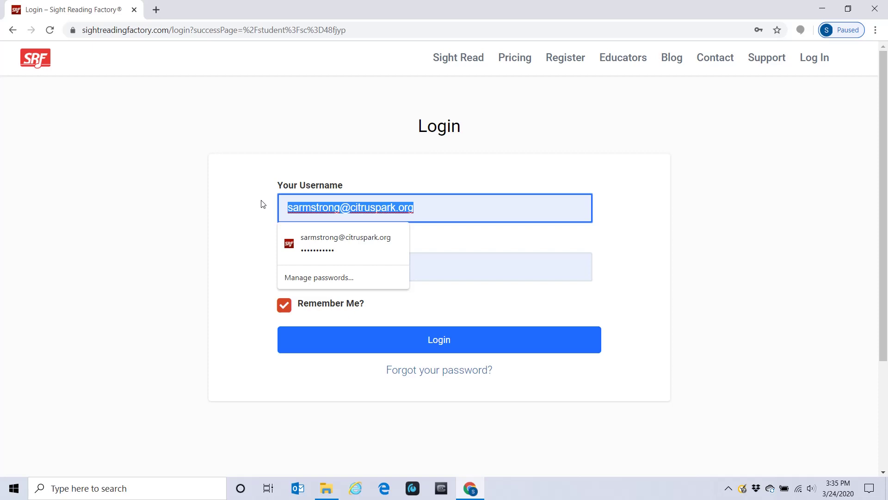
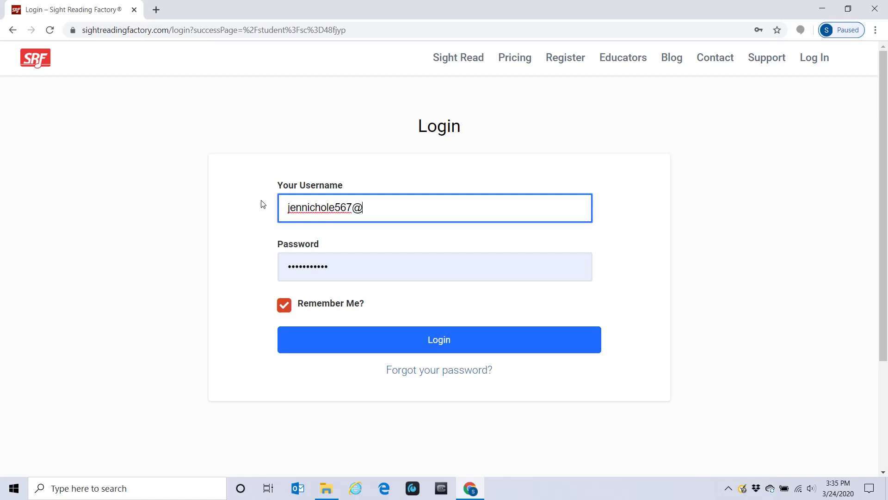
pyautogui.press('Tab')
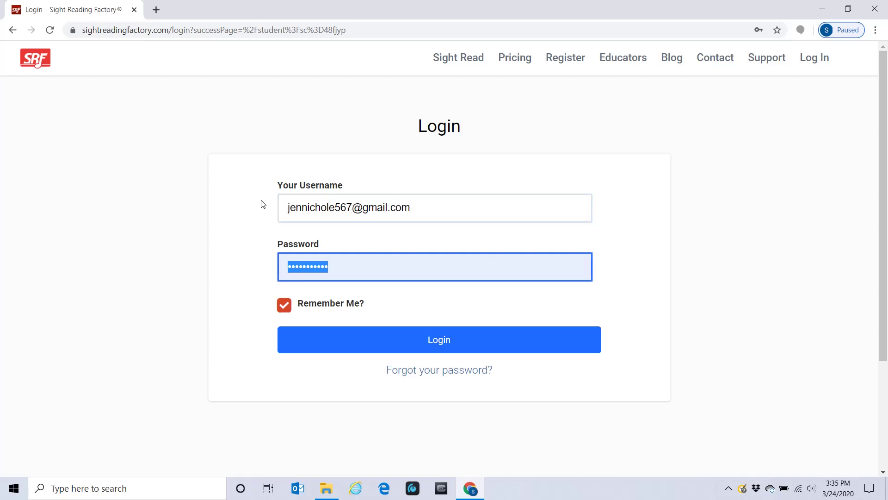
pyautogui.write('•')
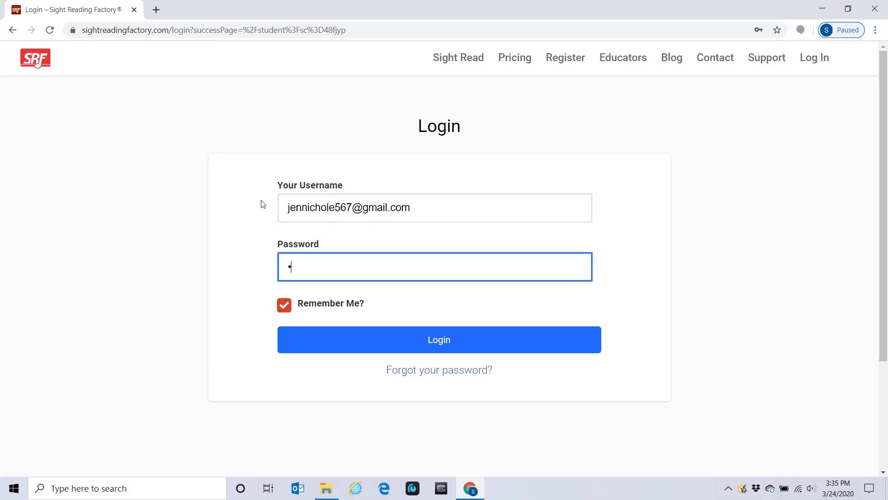
pyautogui.write('•••••••')
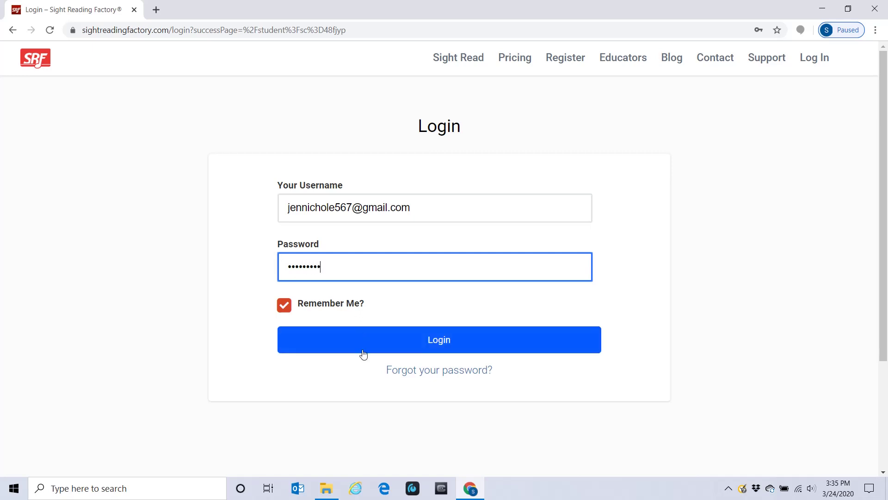
pyautogui.click(369, 340)
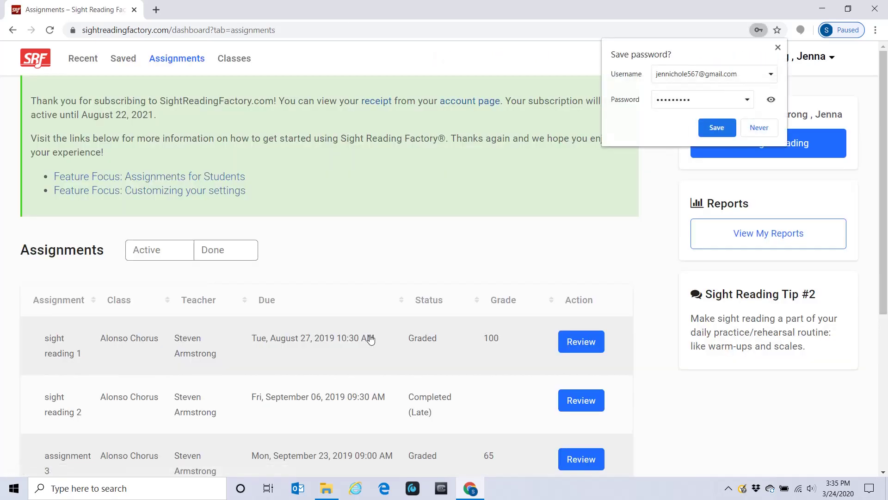
# Dismiss Chrome's Save password bubble and view the five available classes.
pyautogui.click(779, 47)
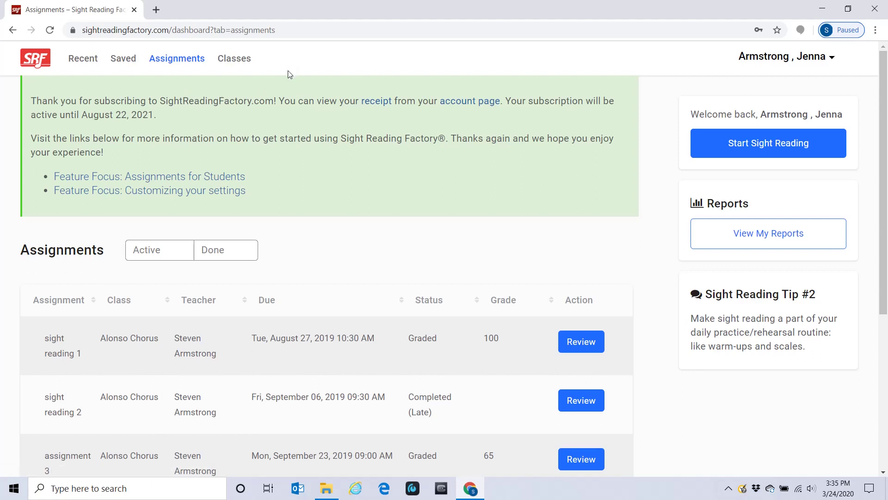
pyautogui.click(237, 62)
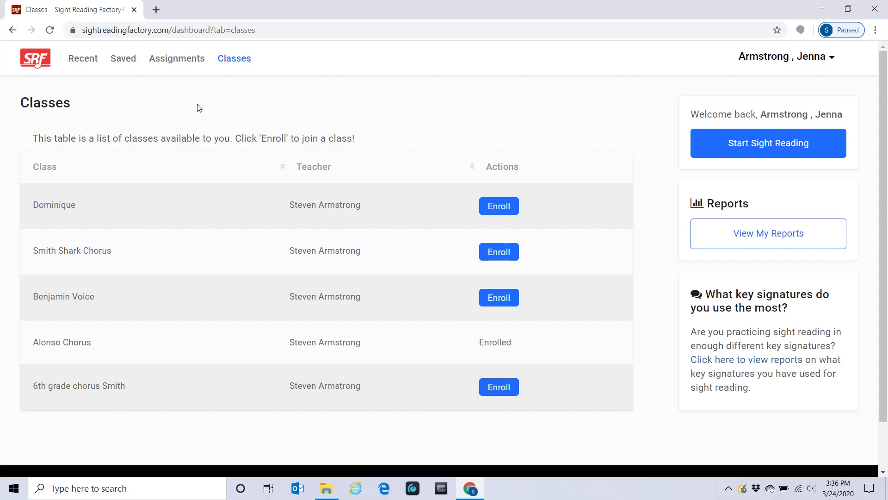
# Return to the Assignments dashboard listing Alonso Chorus Assignments 1–5.
pyautogui.click(184, 61)
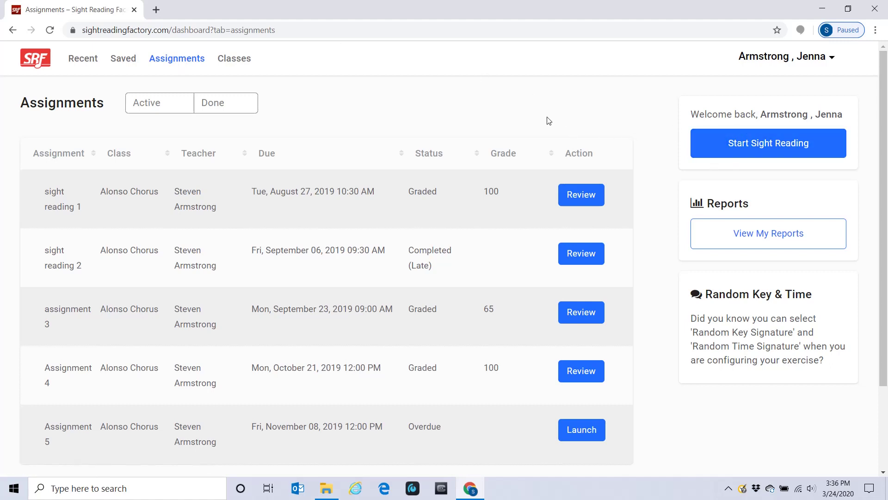
# Reload the assignments list and launch the overdue Assignment 5.
pyautogui.click(191, 61)
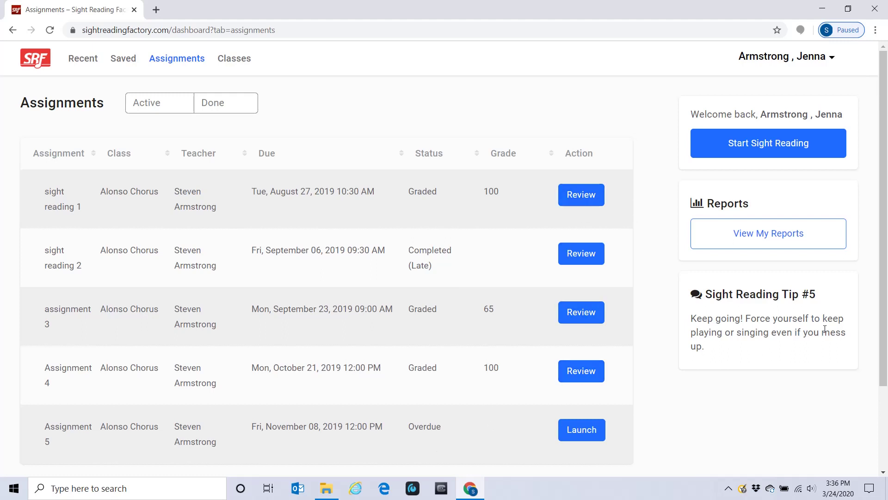
pyautogui.moveTo(885, 244); pyautogui.dragTo(885, 320)
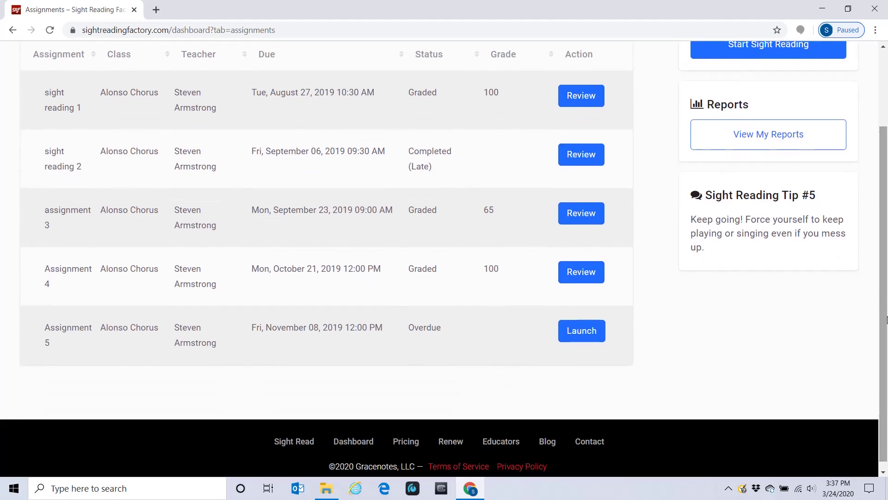
pyautogui.click(582, 331)
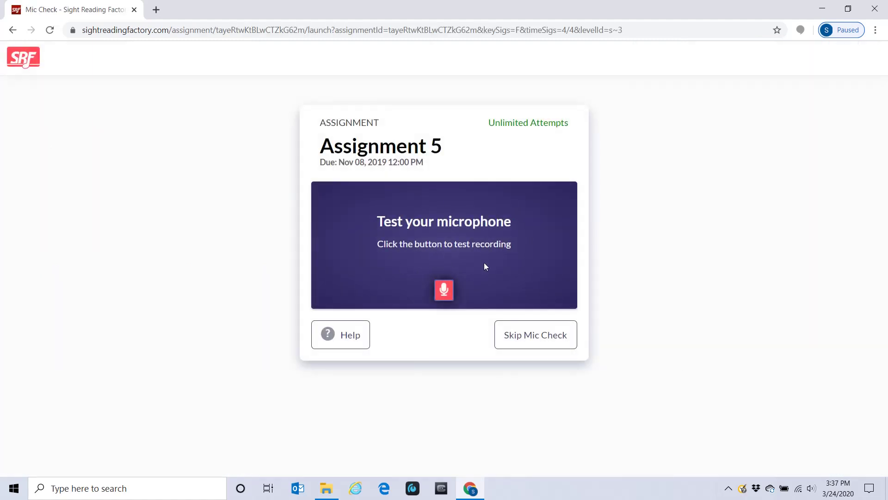
# Record and play back a microphone test, then accept it with Sounds Good!
pyautogui.click(443, 292)
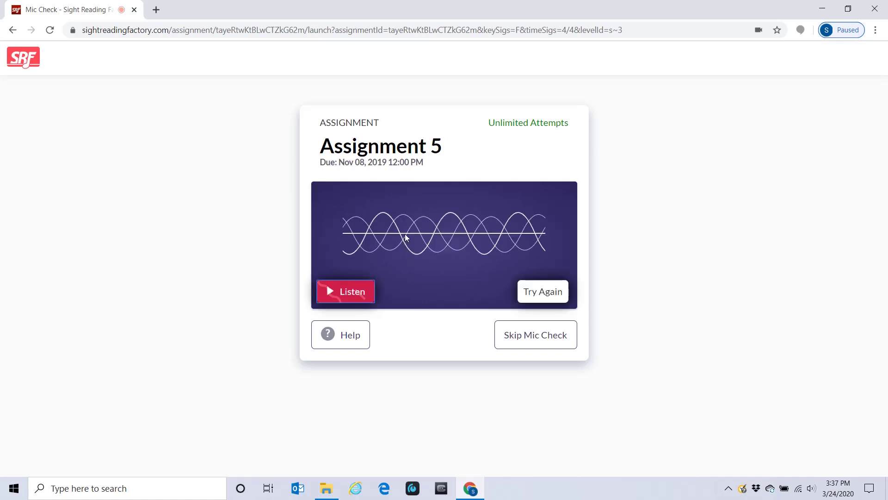
pyautogui.click(356, 293)
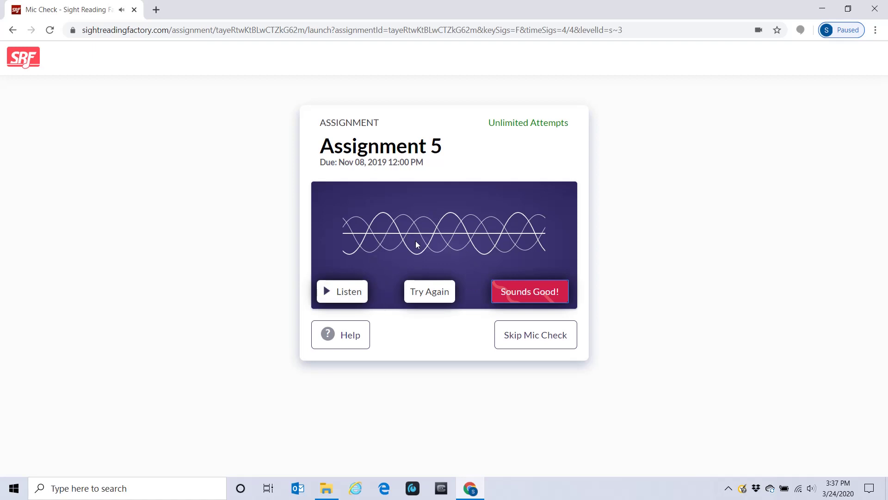
pyautogui.click(538, 294)
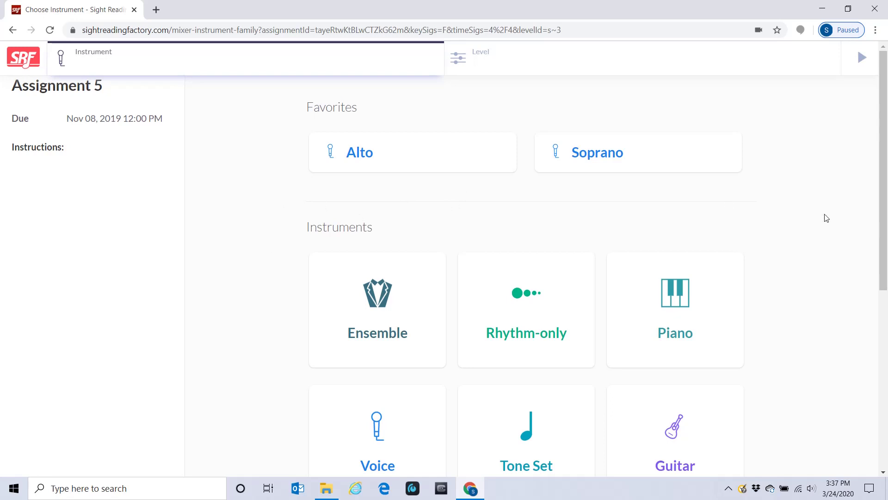
# Pick Voice, then Soprano, as Assignment 5's instrument.
pyautogui.moveTo(884, 152); pyautogui.dragTo(884, 242)
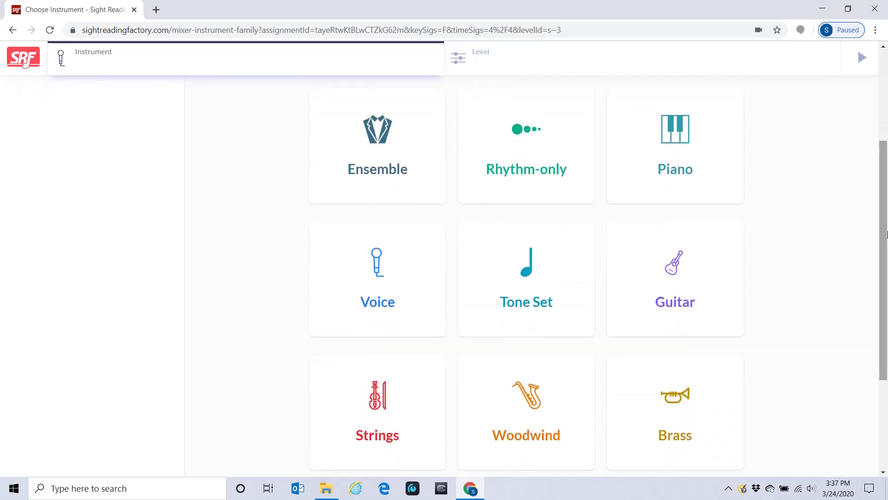
pyautogui.click(382, 280)
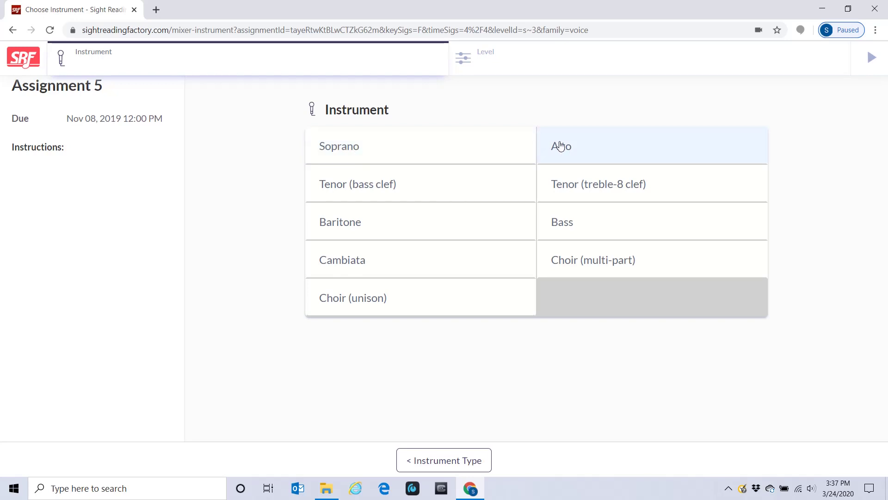
pyautogui.click(406, 147)
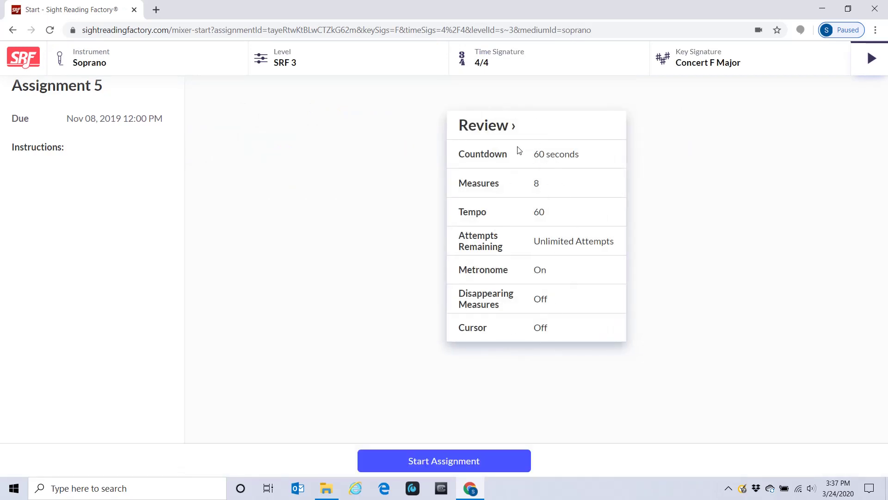
# Start Assignment 5, toggling the tuner and metronome during the countdown.
pyautogui.click(481, 463)
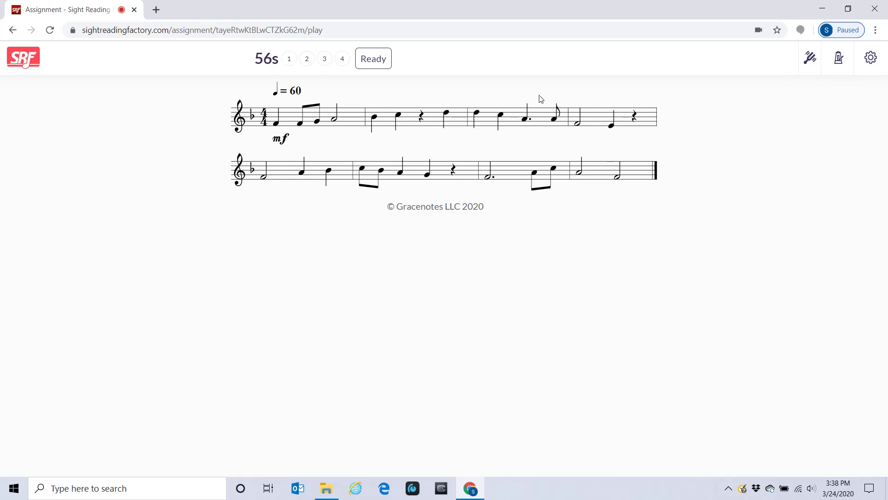
pyautogui.click(810, 60)
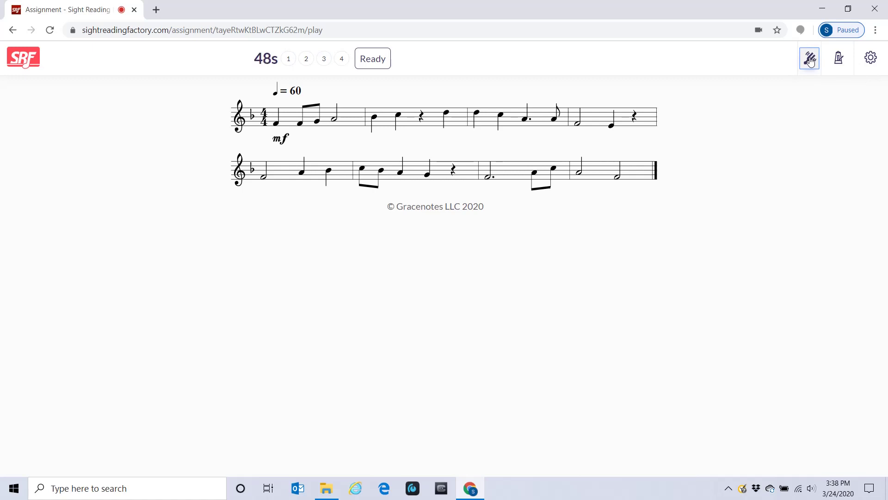
pyautogui.click(840, 60)
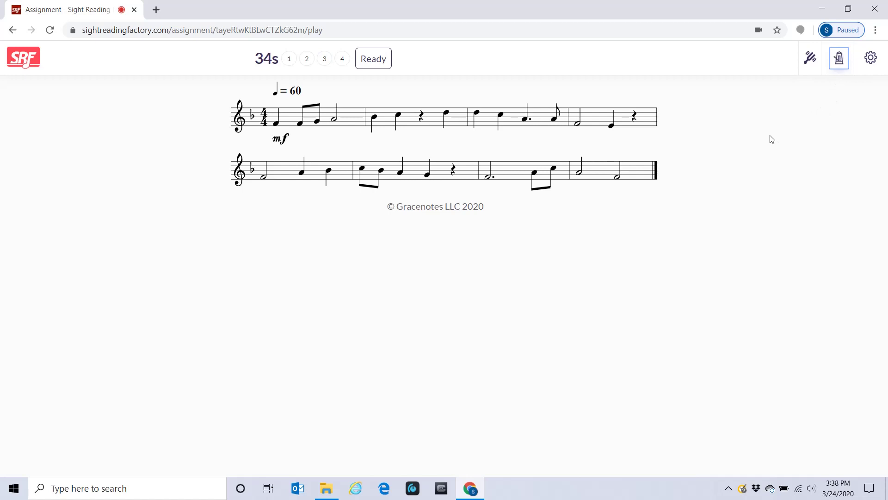
pyautogui.click(811, 64)
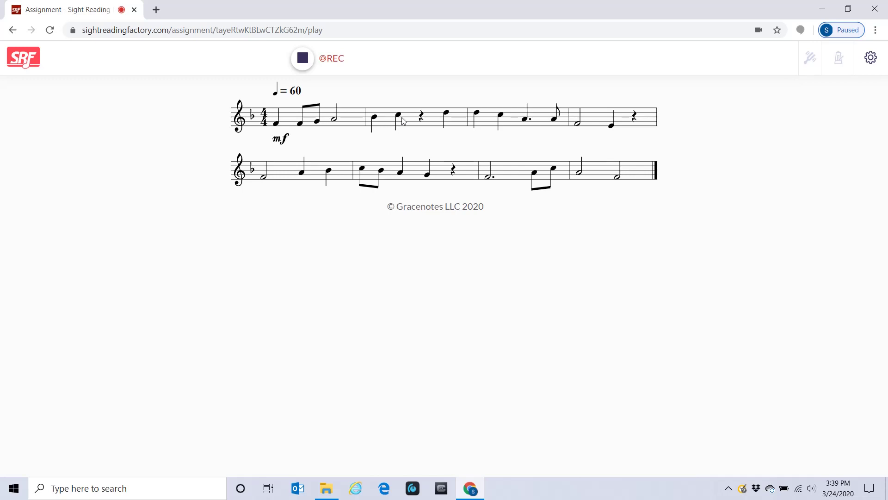
# Stop the Assignment 5 recording before it finishes and go back to the Assignments dashboard.
pyautogui.click(303, 59)
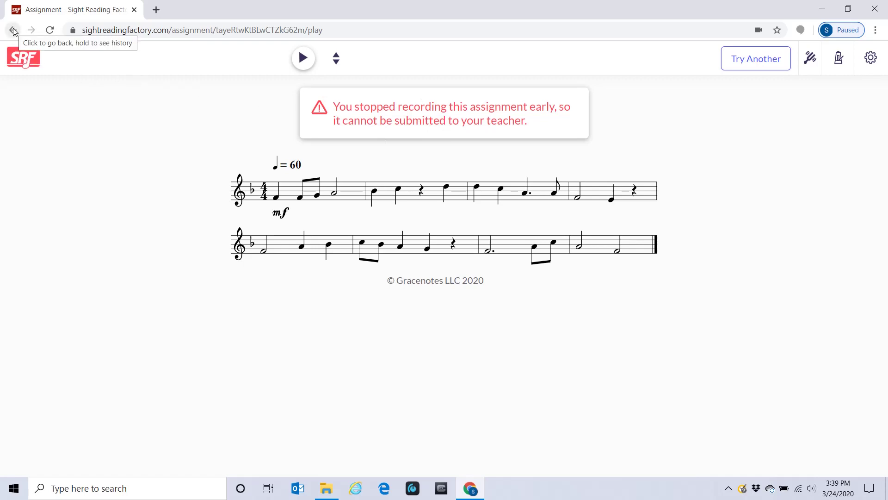
pyautogui.click(26, 58)
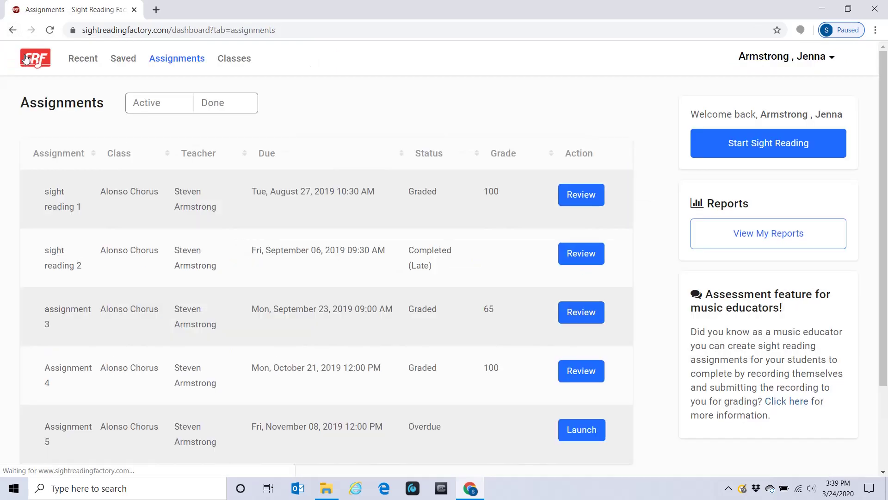
# Enroll in the '6th grade chorus Smith' class from Classes, then return to Assignments.
pyautogui.click(241, 58)
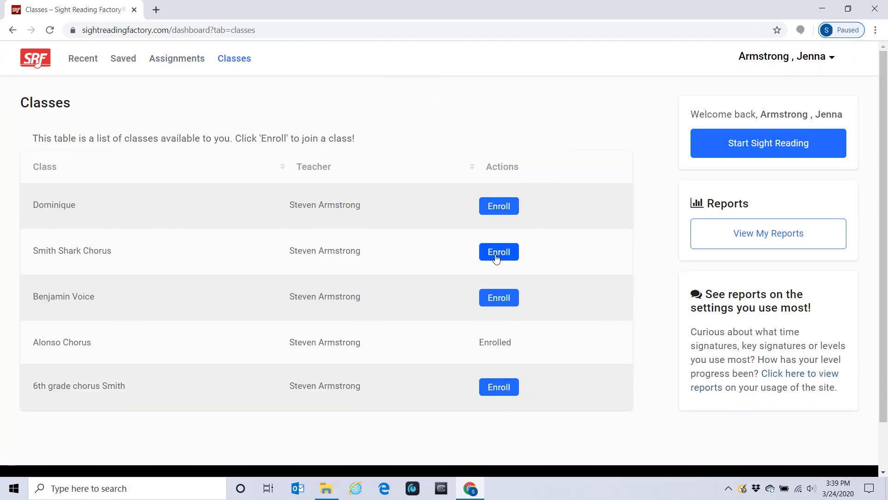
pyautogui.click(505, 389)
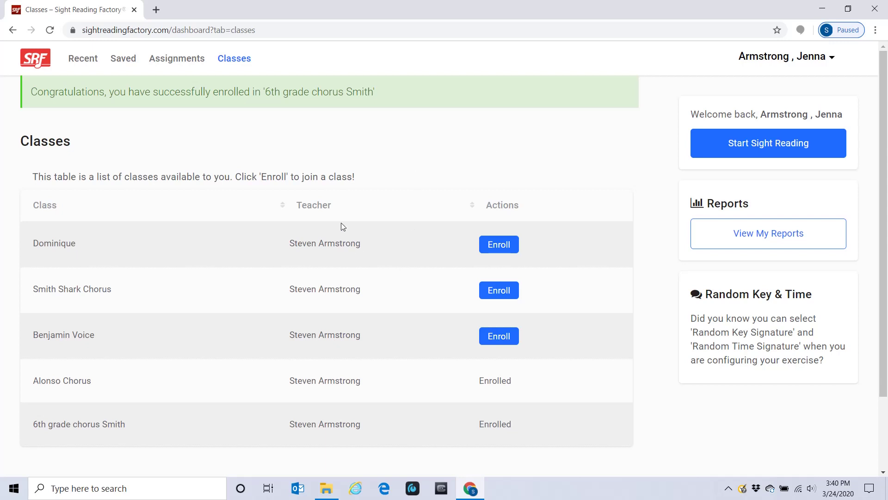
pyautogui.click(178, 64)
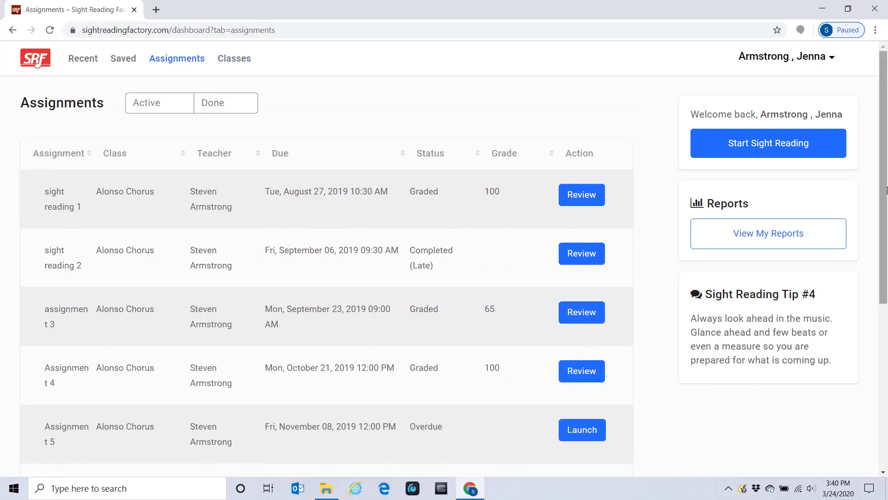
# Launch Assignment 7, then record, play back and accept its microphone test.
pyautogui.moveTo(883, 179); pyautogui.dragTo(883, 344)
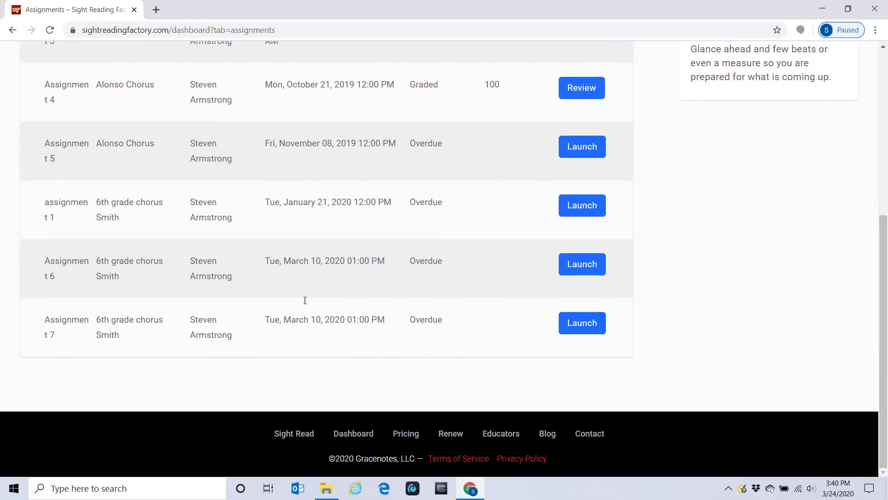
pyautogui.click(581, 330)
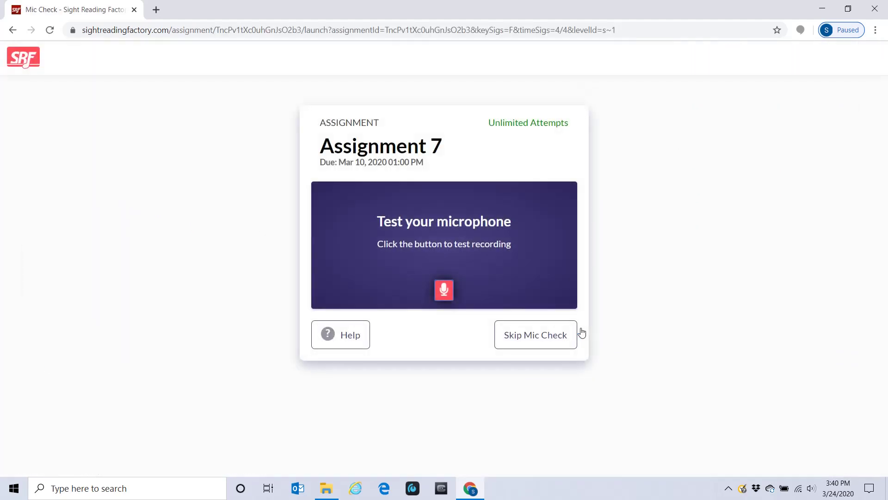
pyautogui.click(446, 291)
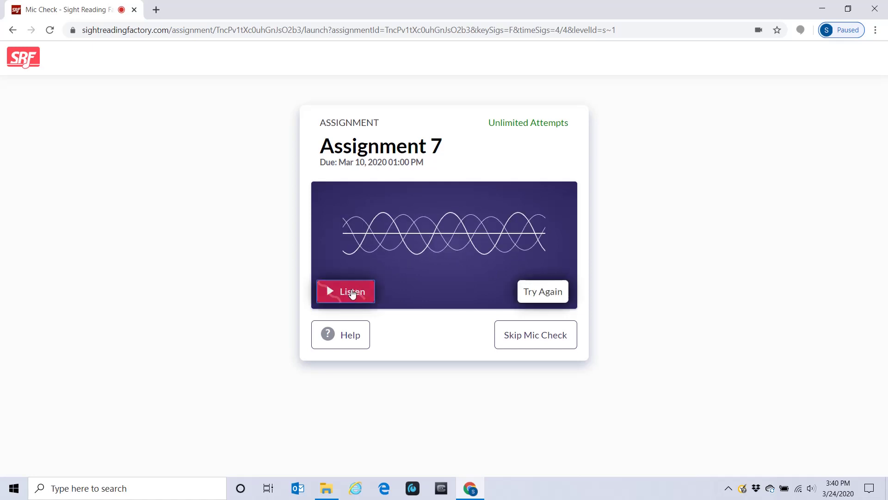
pyautogui.click(352, 293)
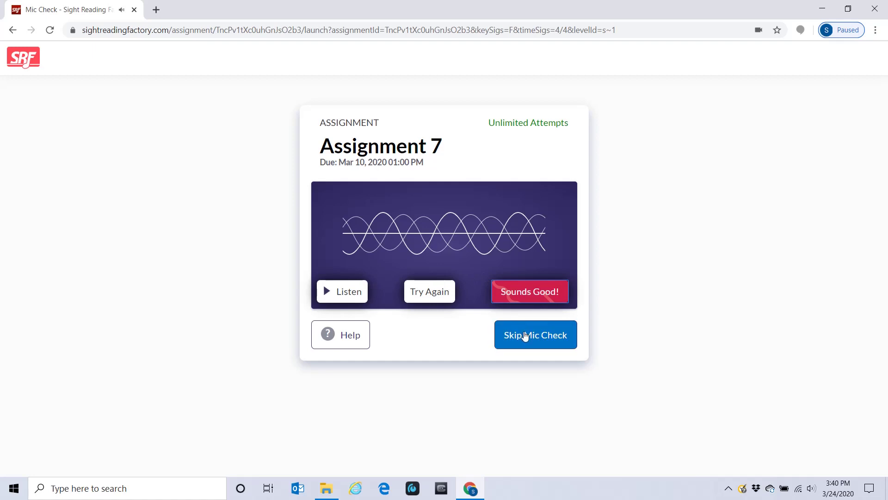
pyautogui.click(527, 291)
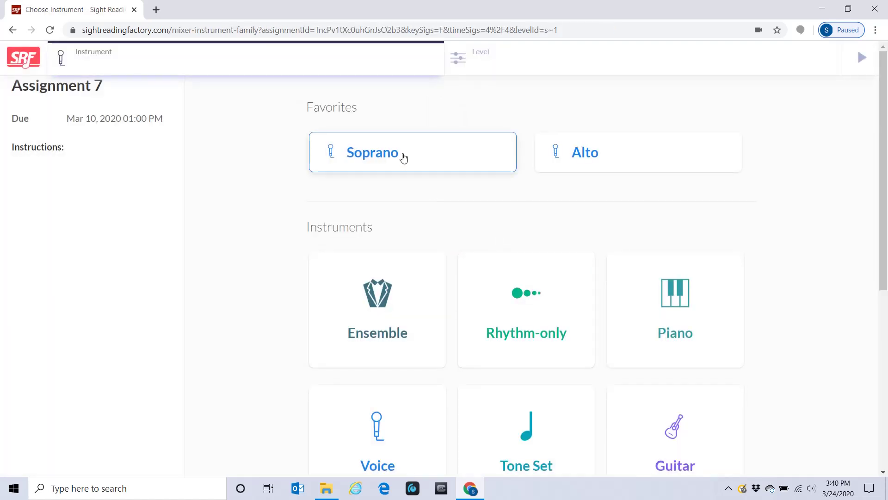
# Choose Voice > Soprano as Assignment 7's instrument and start the assignment.
pyautogui.click(403, 157)
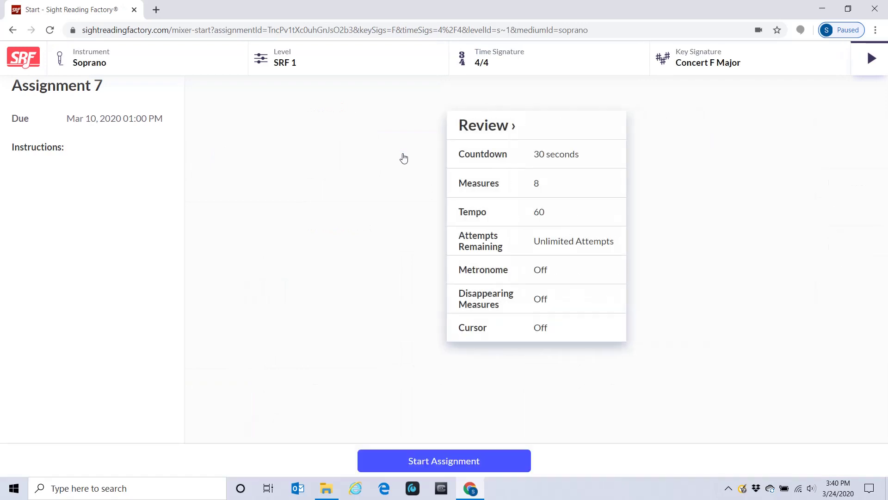
pyautogui.click(13, 30)
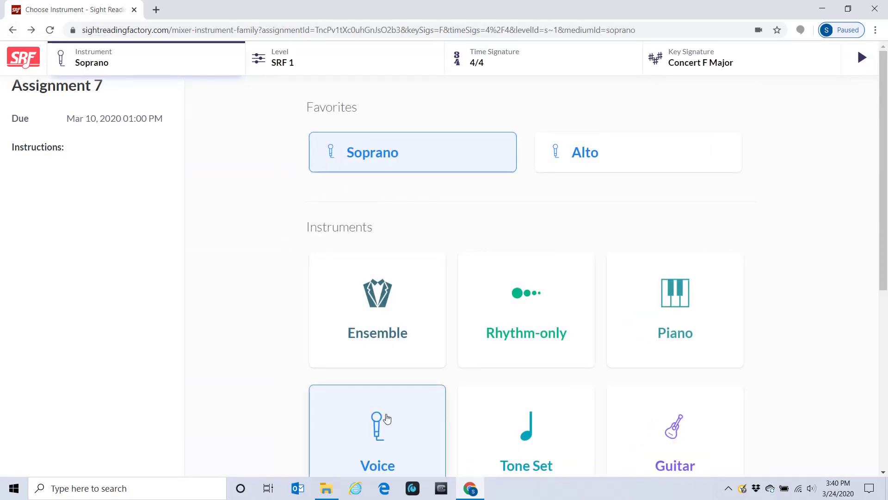
pyautogui.click(387, 419)
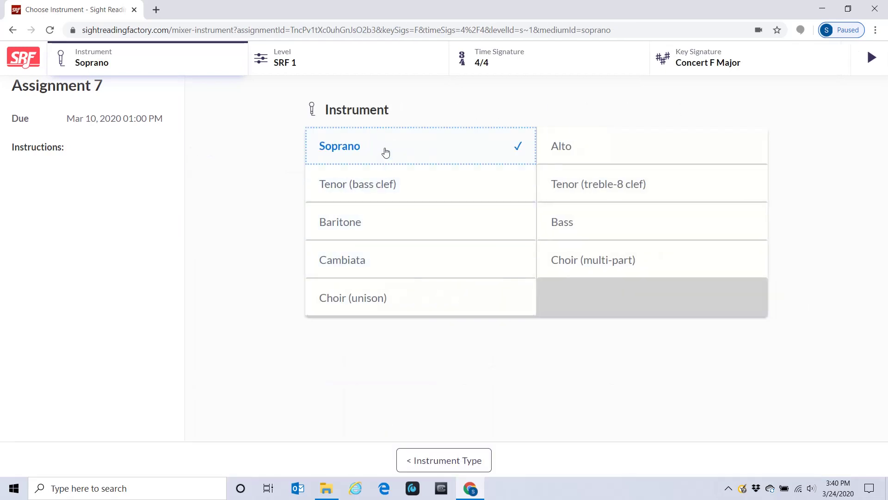
pyautogui.click(386, 153)
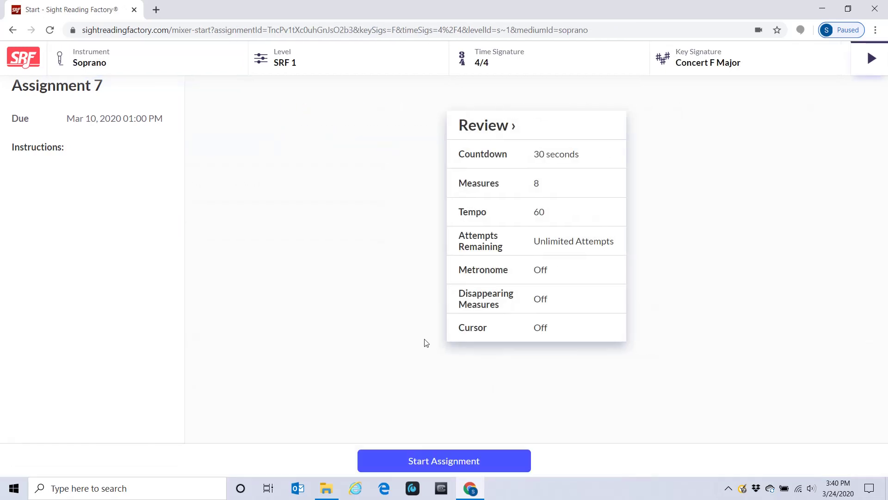
pyautogui.click(442, 460)
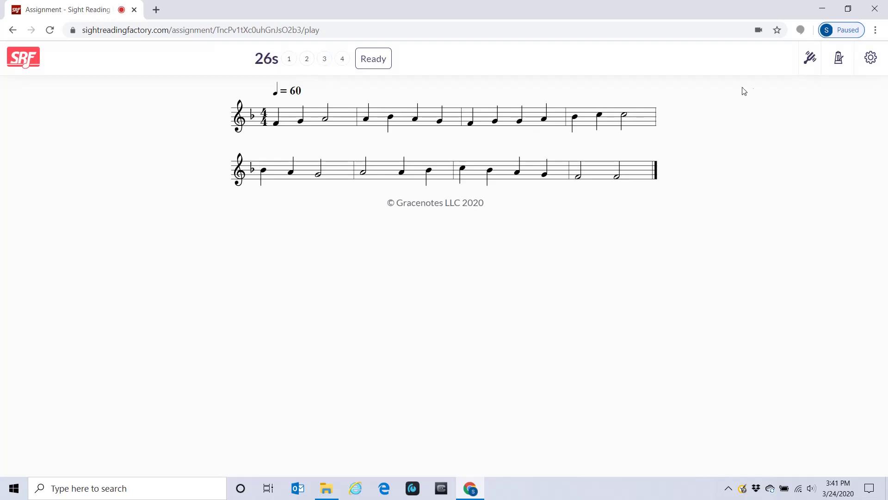
# Toggle the tuner during the Assignment 7 countdown before recording the exercise.
pyautogui.click(811, 62)
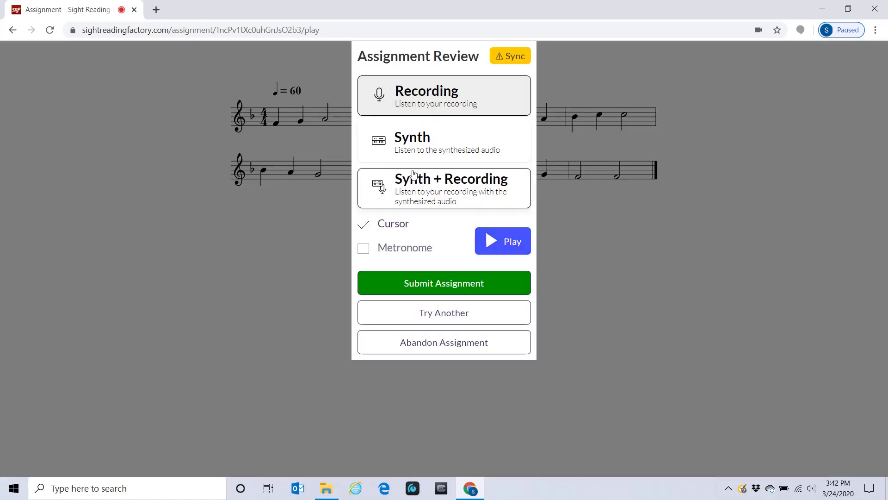
pyautogui.click(430, 99)
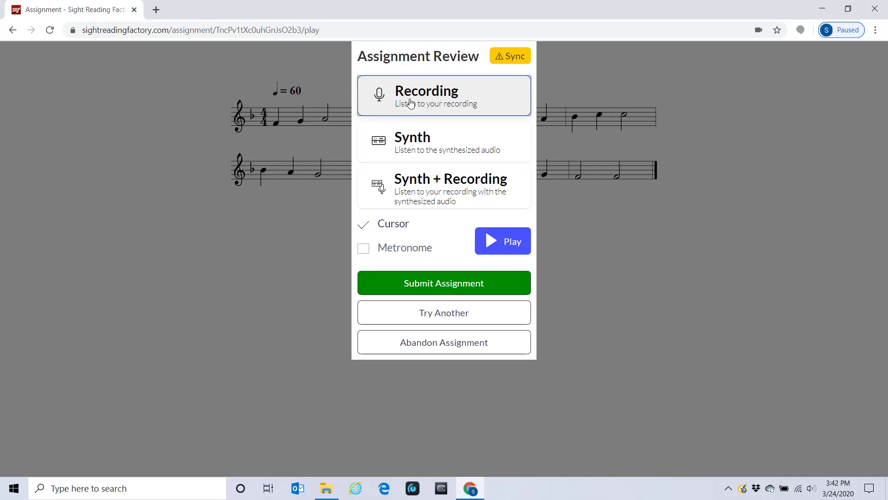
pyautogui.click(497, 246)
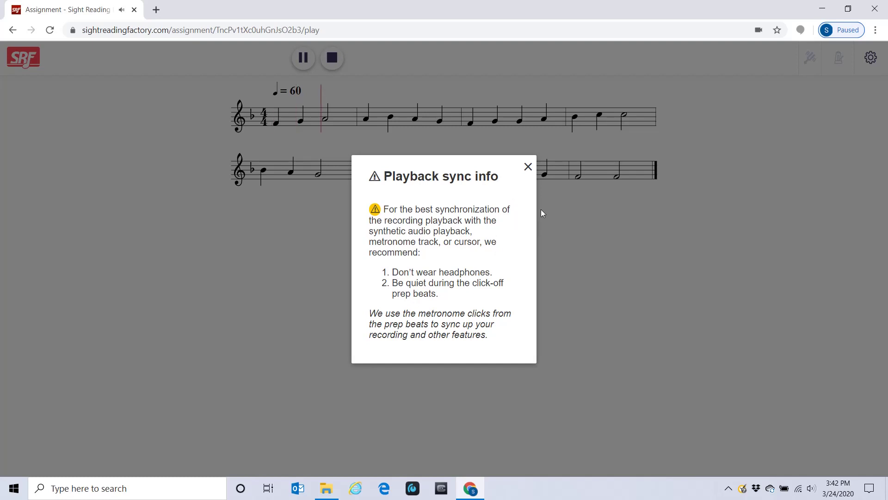
pyautogui.click(528, 167)
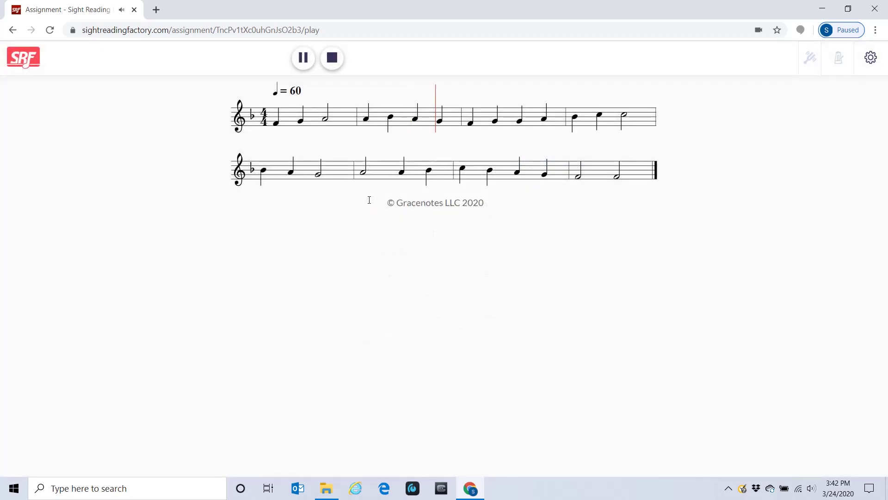
pyautogui.click(332, 59)
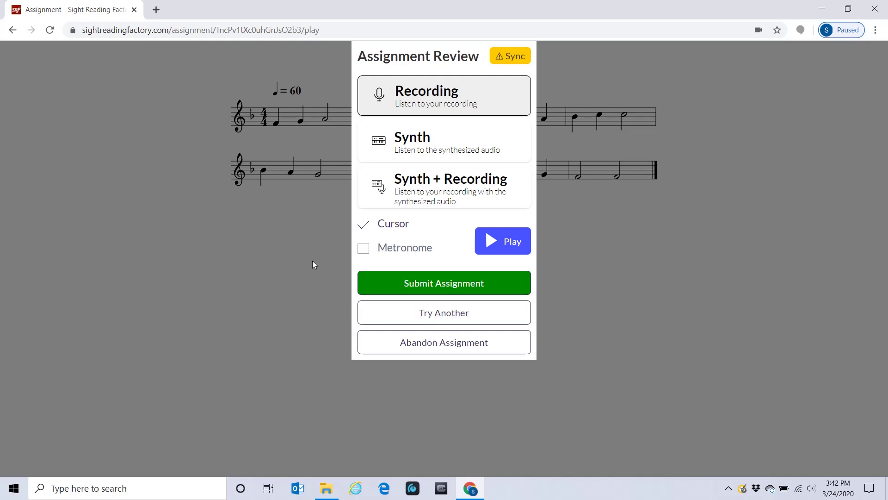
# Submit the Assignment 7 recording and confirm the upload.
pyautogui.click(443, 285)
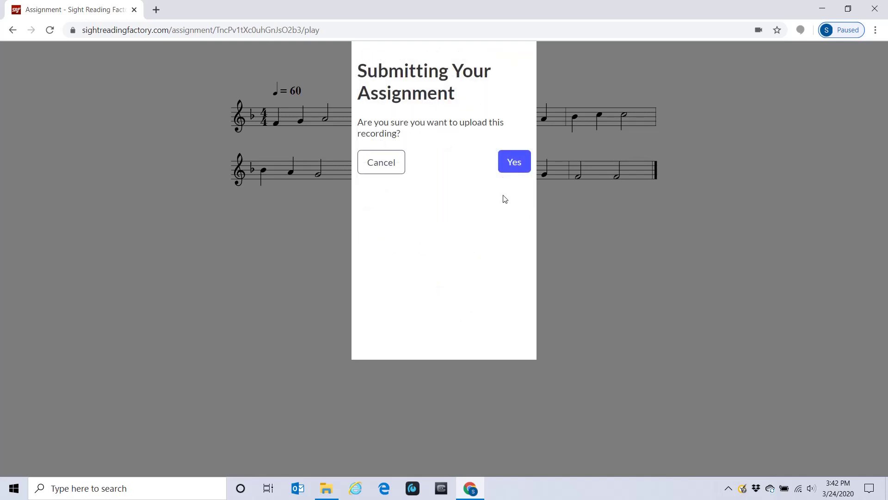
pyautogui.click(513, 163)
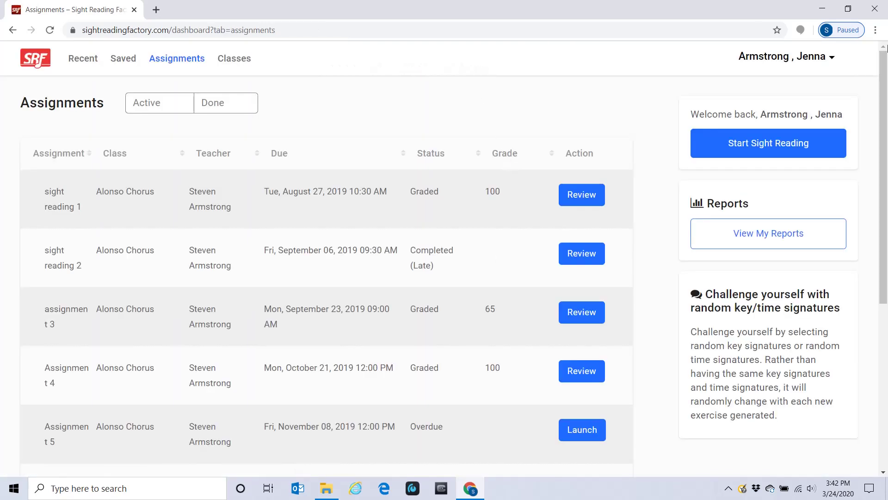
pyautogui.moveTo(884, 79); pyautogui.dragTo(886, 232)
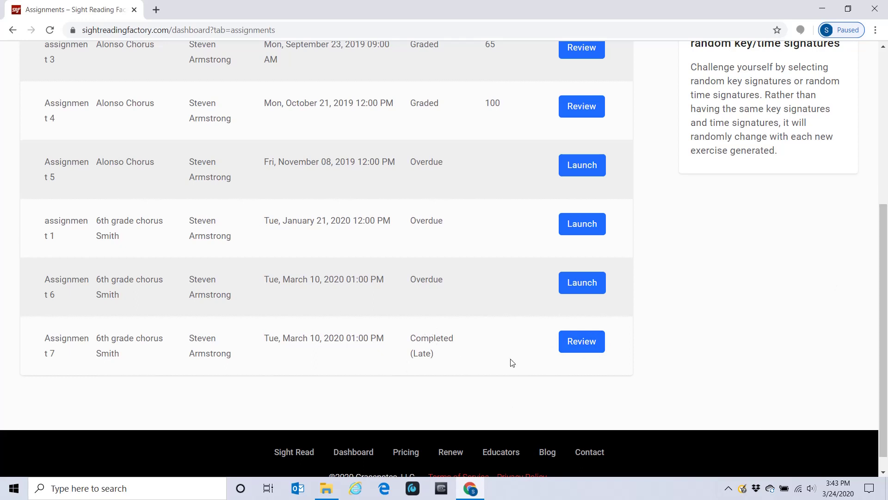
pyautogui.moveTo(882, 290); pyautogui.dragTo(887, 136)
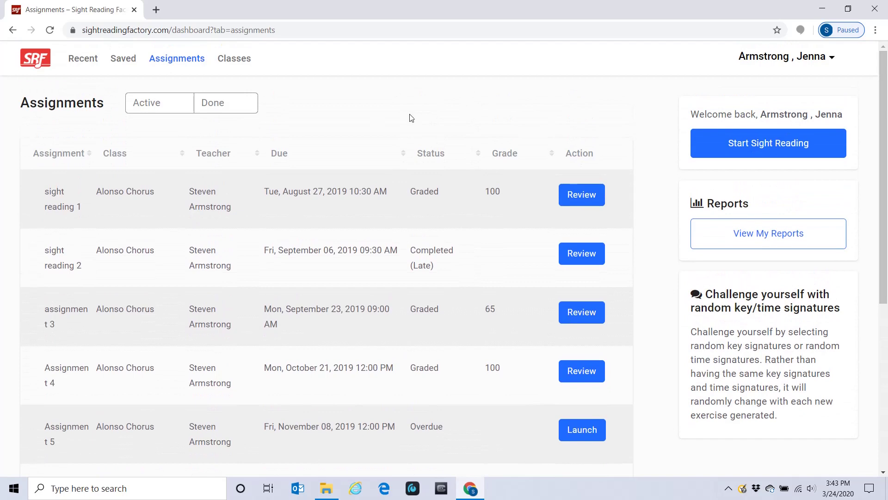
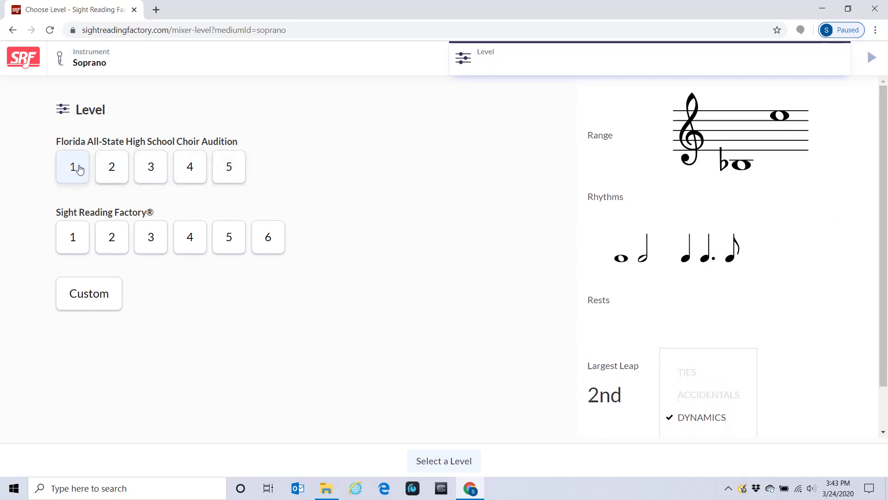
# Generate an SRF level 1 Free Play exercise in 4/4 time and F Major.
pyautogui.click(75, 245)
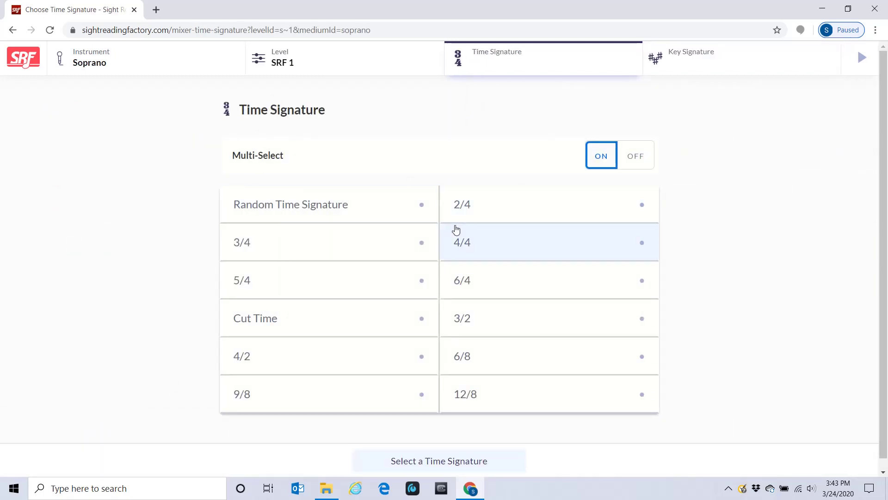
pyautogui.click(468, 247)
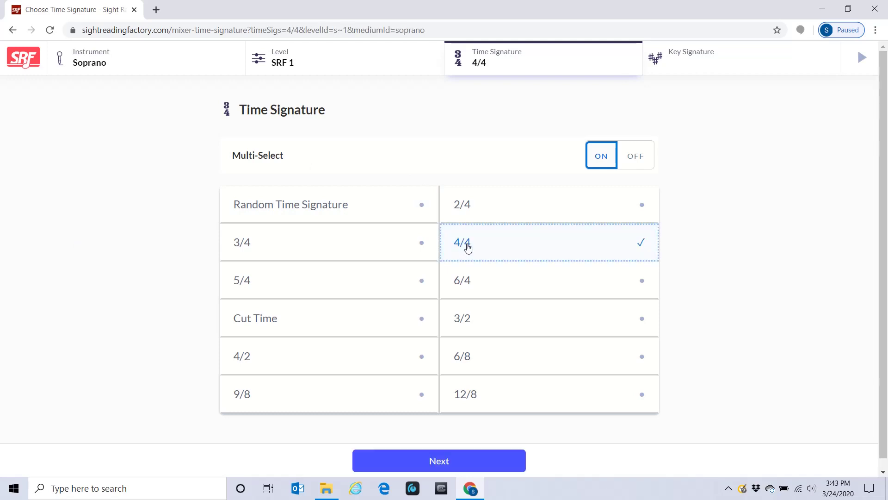
pyautogui.click(435, 463)
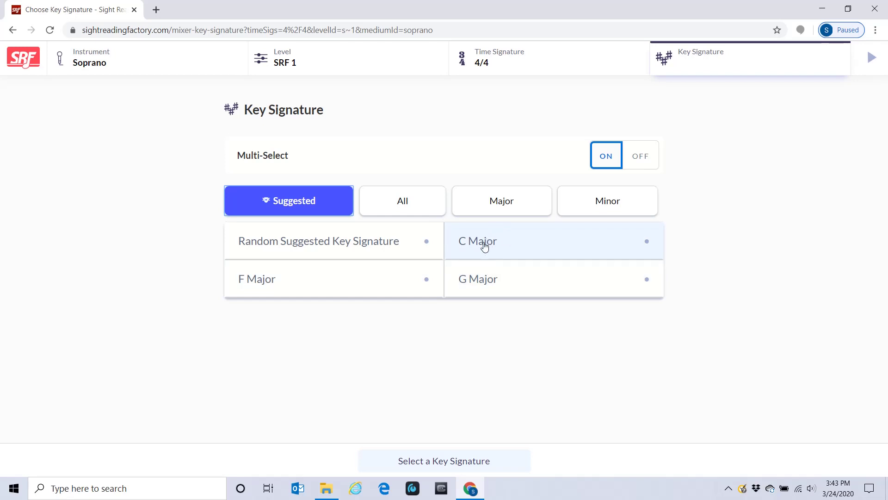
pyautogui.click(316, 283)
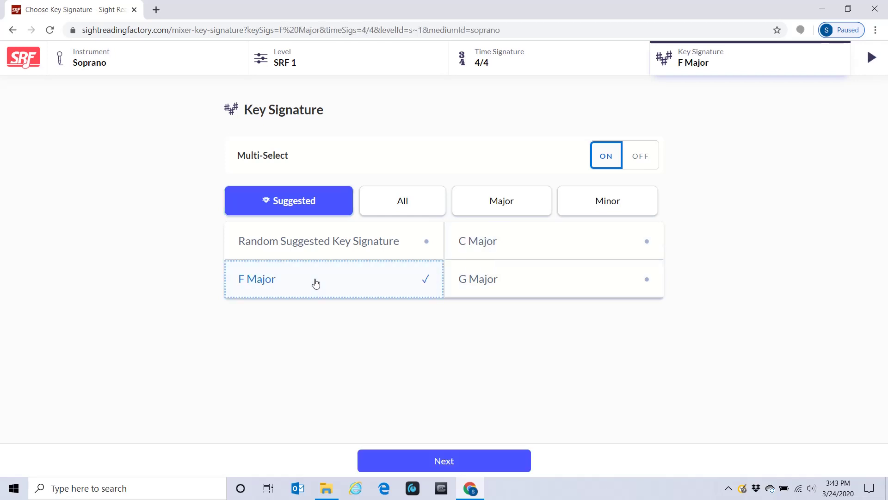
pyautogui.click(406, 462)
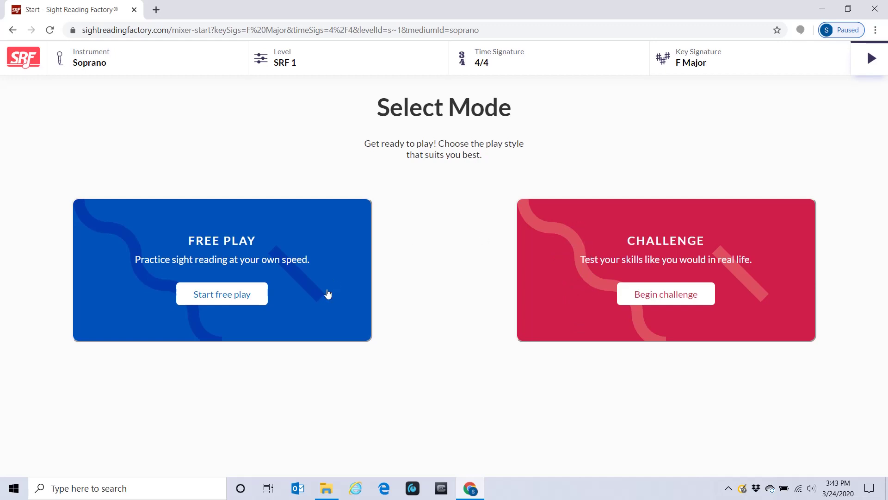
pyautogui.click(318, 277)
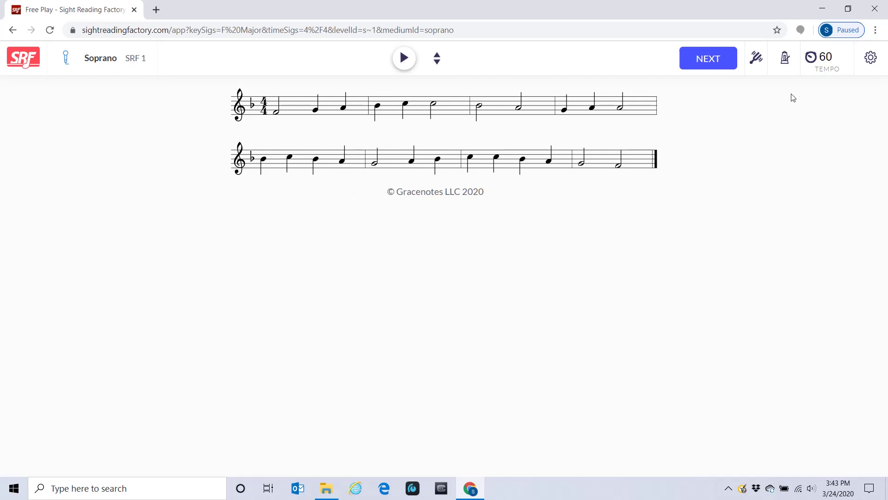
pyautogui.click(757, 60)
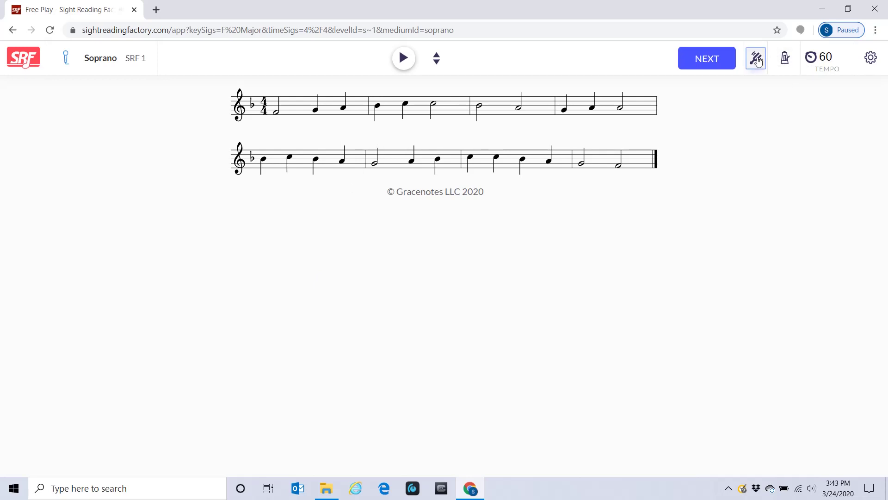
pyautogui.click(786, 59)
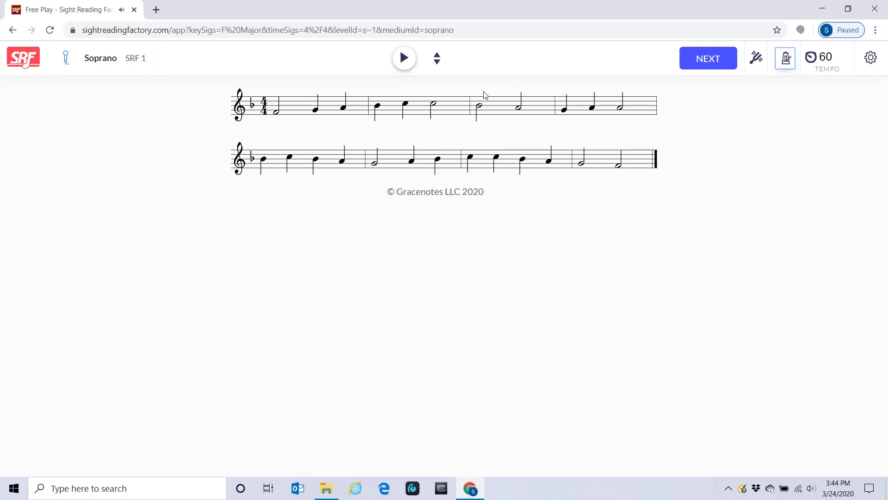
pyautogui.click(404, 59)
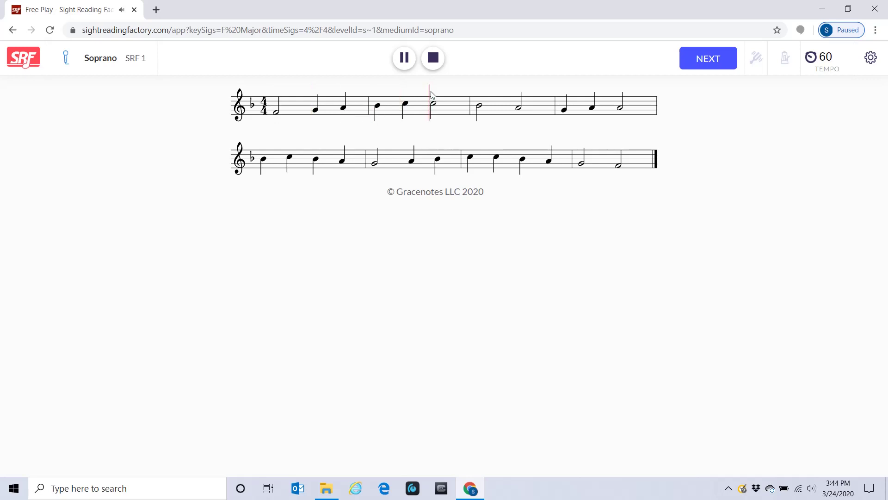
pyautogui.click(434, 58)
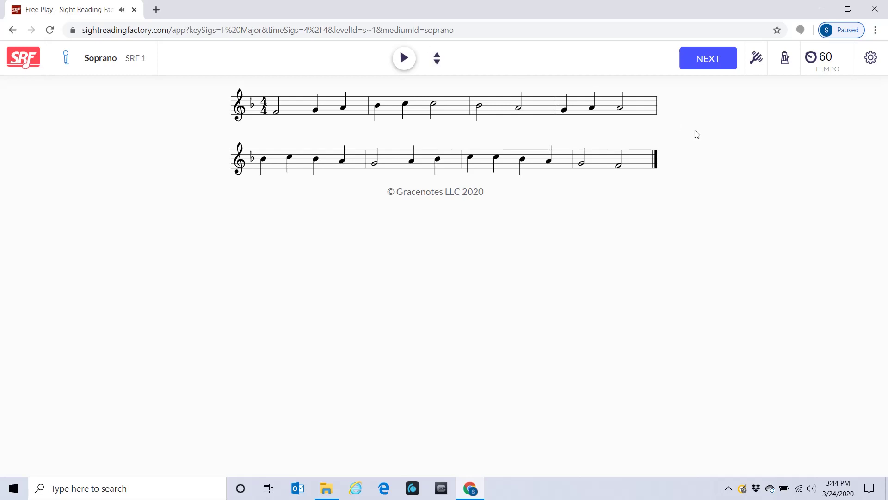
# In settings, enable Use Annotations with Movable Do And La Based Minor solfège, then close settings.
pyautogui.click(872, 58)
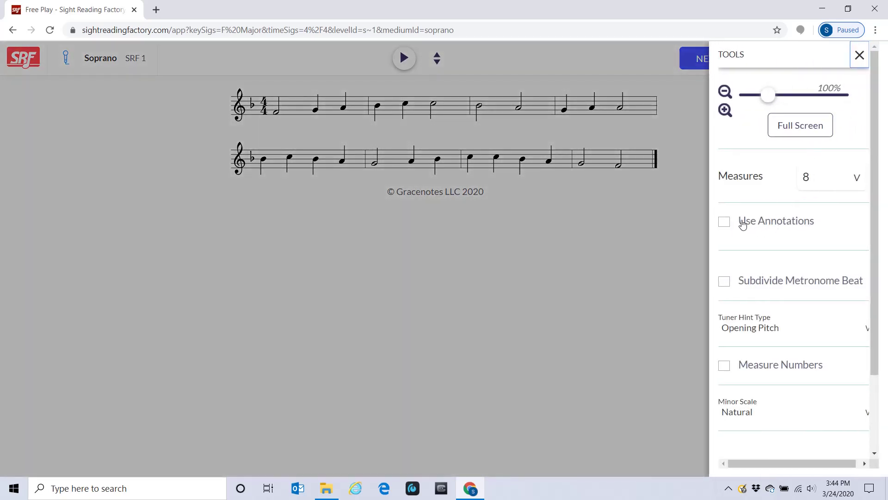
pyautogui.click(724, 223)
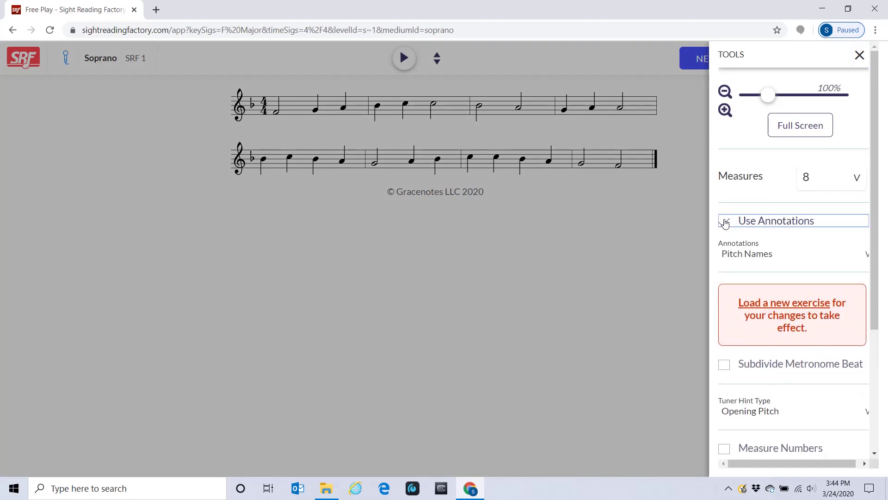
pyautogui.moveTo(877, 238); pyautogui.dragTo(877, 248)
pyautogui.scroll(-1, 878, 247)
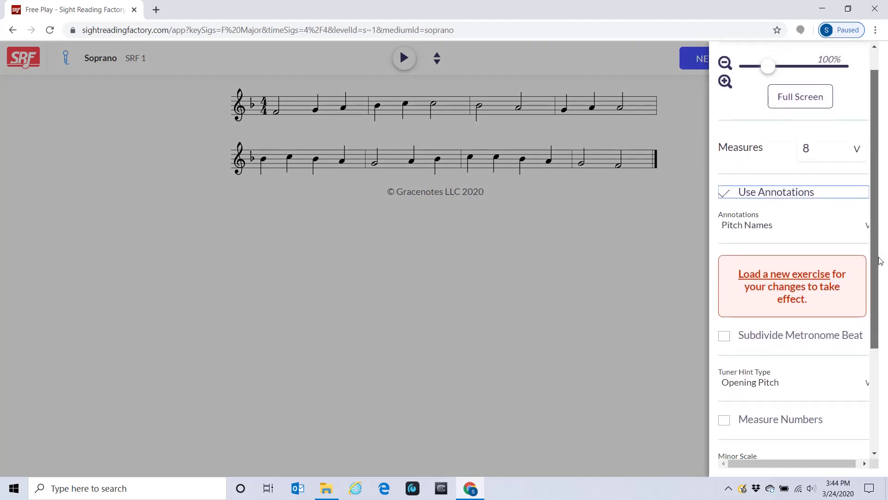
pyautogui.click(868, 228)
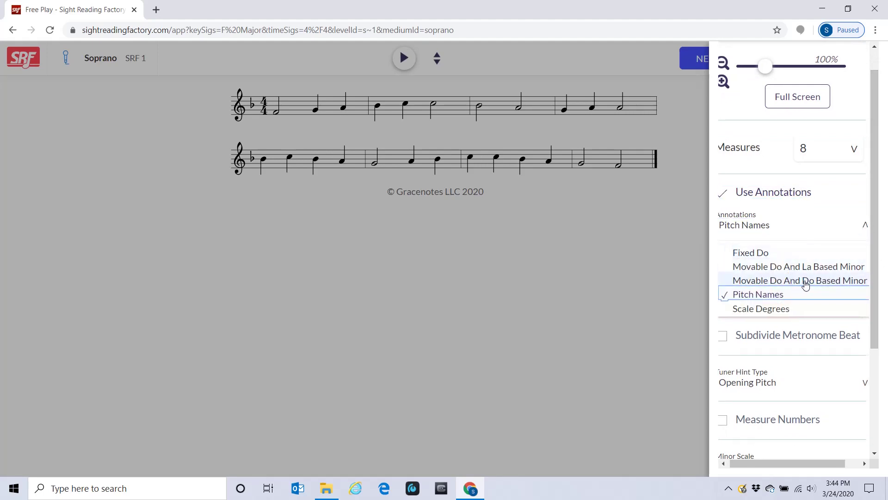
pyautogui.click(811, 267)
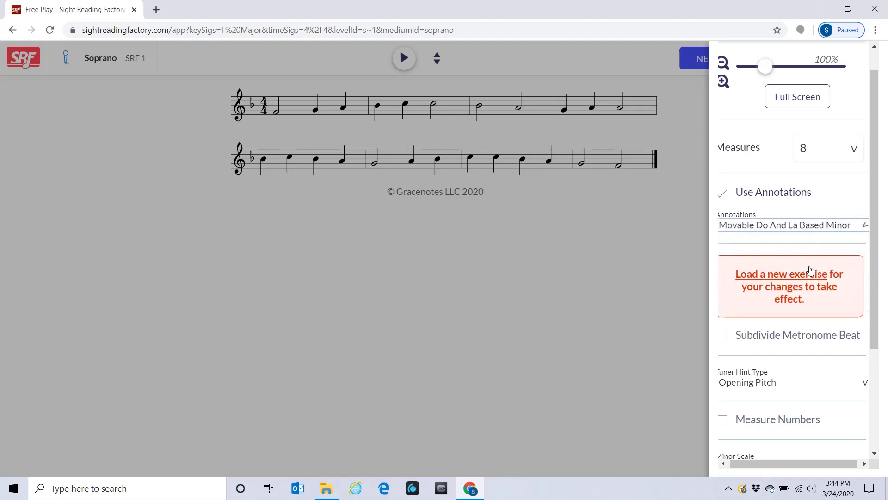
pyautogui.click(677, 248)
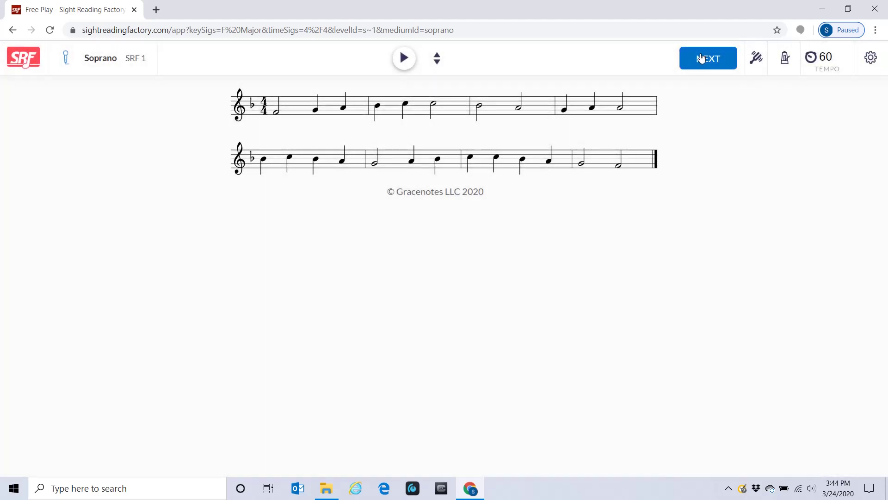
# Load a new exercise that shows solfège syllables under each note.
pyautogui.click(702, 58)
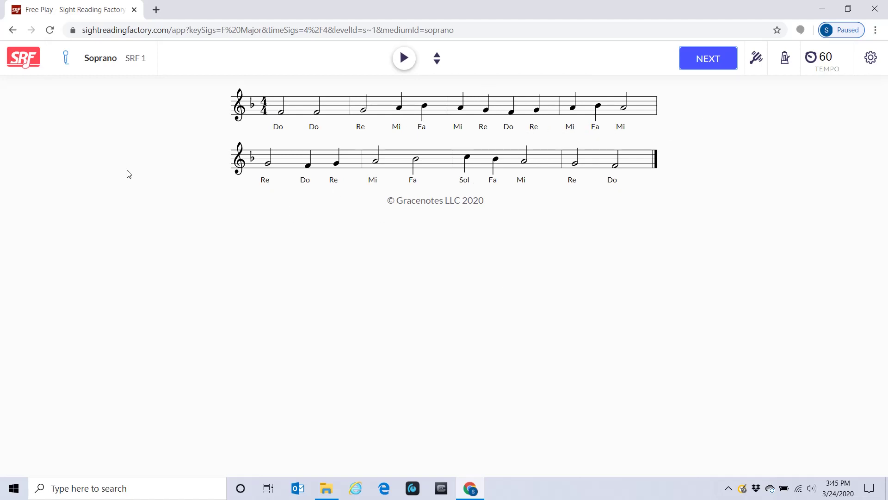
# Return to the dashboard's Assignments tab via the SRF logo.
pyautogui.click(23, 67)
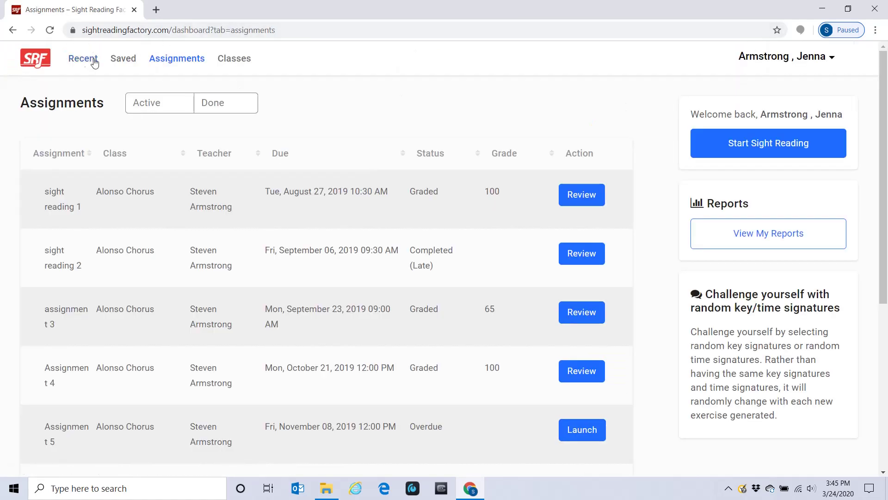